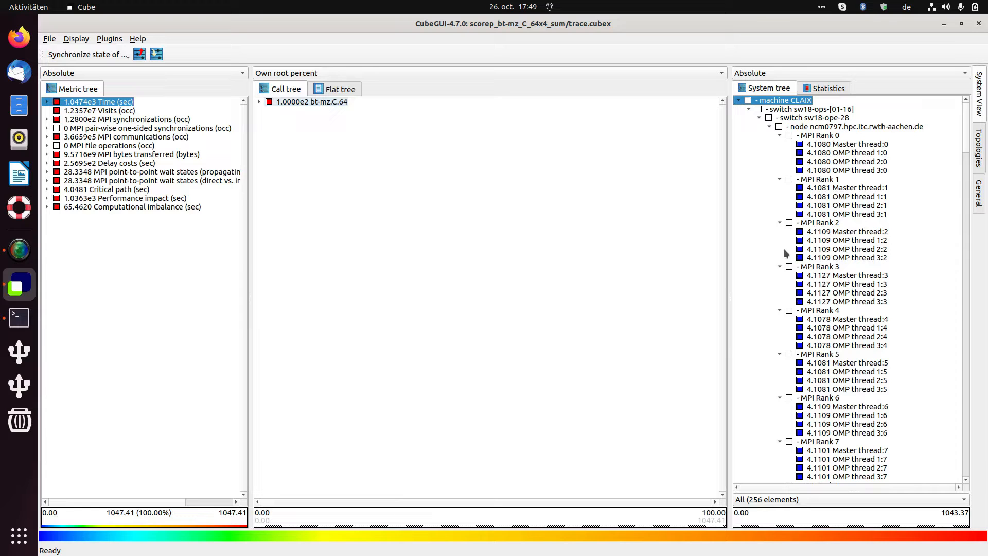
# - Look through the MPI ranks and threads of the compute nodes in the system tree
pyautogui.scroll(-3, 850, 203)
pyautogui.scroll(-20, 850, 203)
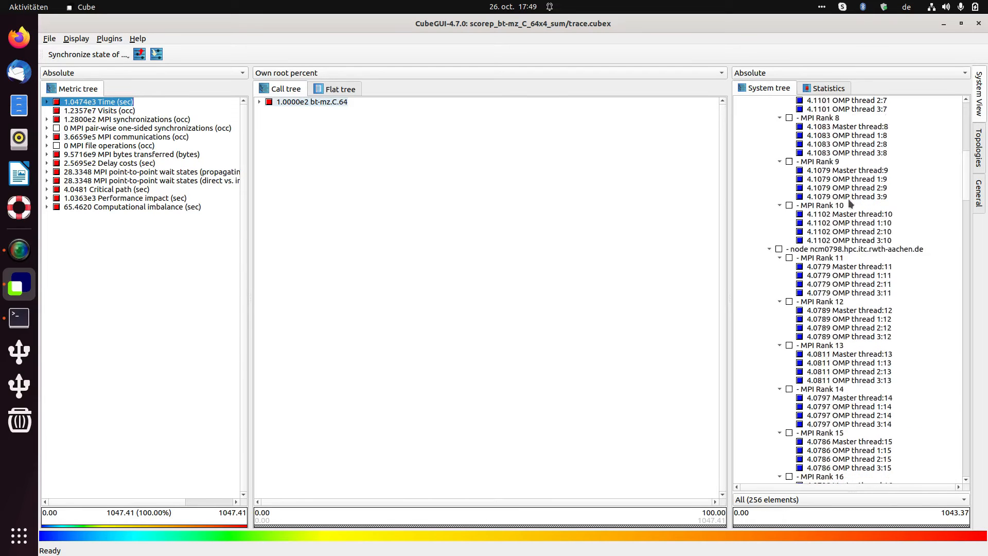
pyautogui.scroll(20, 850, 203)
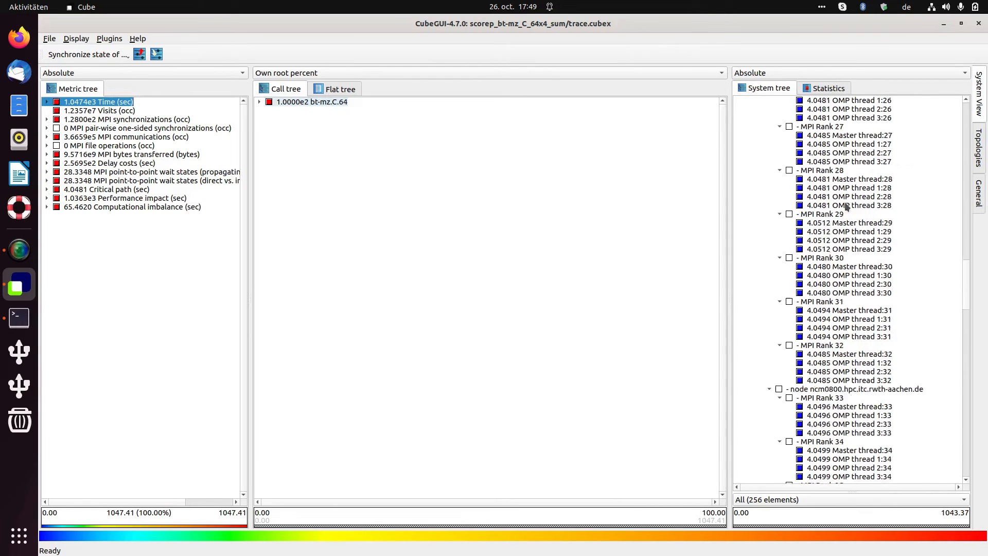
pyautogui.scroll(10, 851, 203)
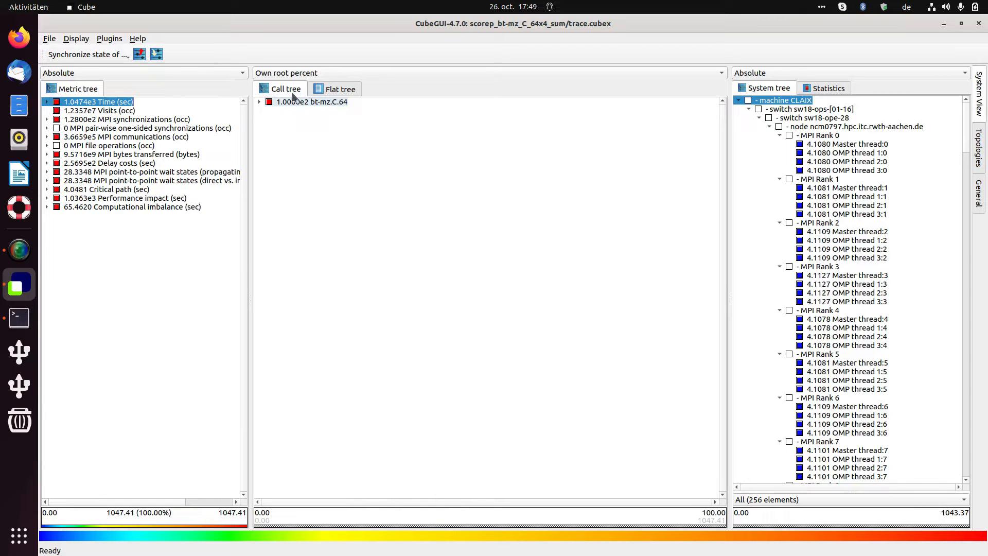
# - Switch the call tree values to Absolute and expand bt-mz.C.64 and its MAIN__ routine
pyautogui.click(317, 73)
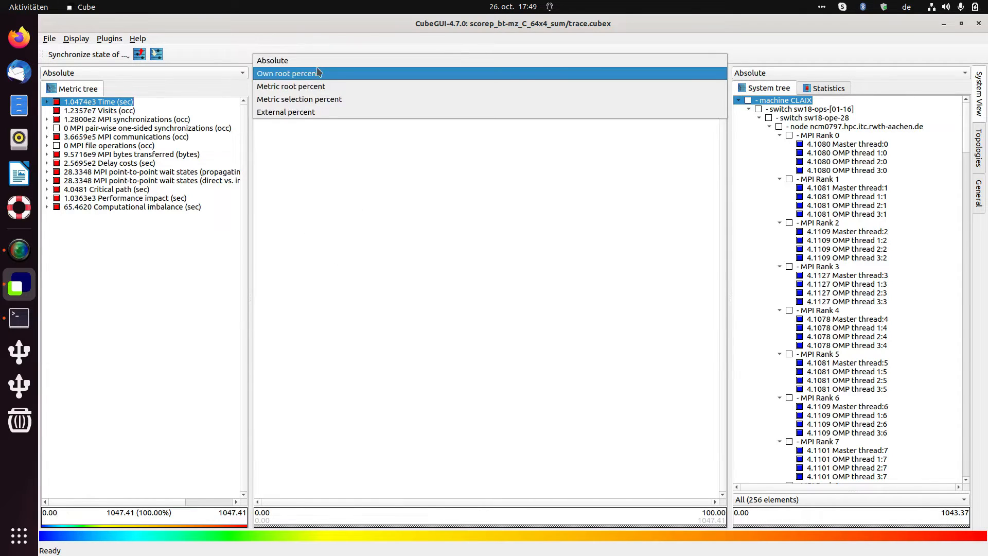
pyautogui.click(318, 63)
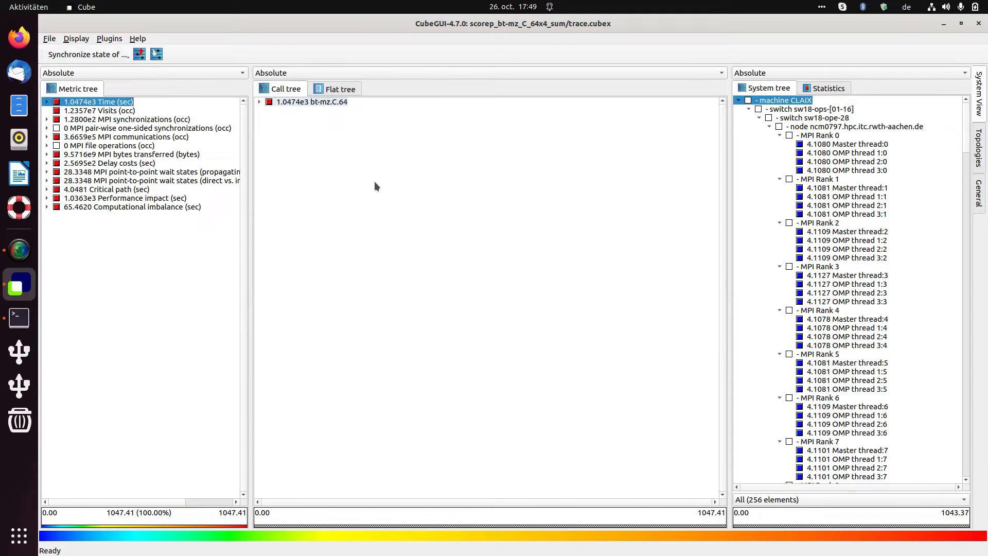
pyautogui.click(258, 102)
pyautogui.click(270, 110)
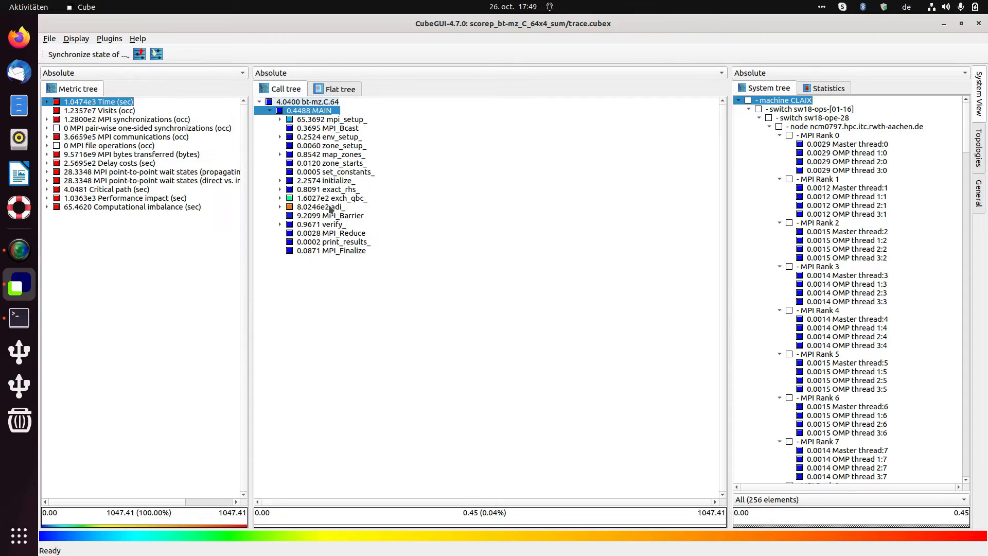
# - Compare the time spent in exch_qbc_, adi_, zone_setup_ and map_zones_ under MAIN__
pyautogui.click(330, 199)
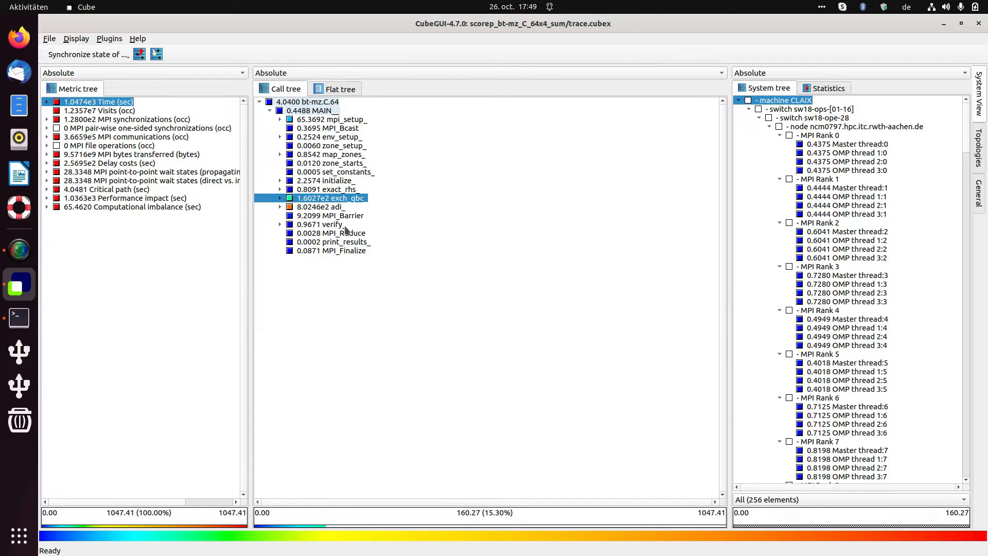
pyautogui.click(328, 208)
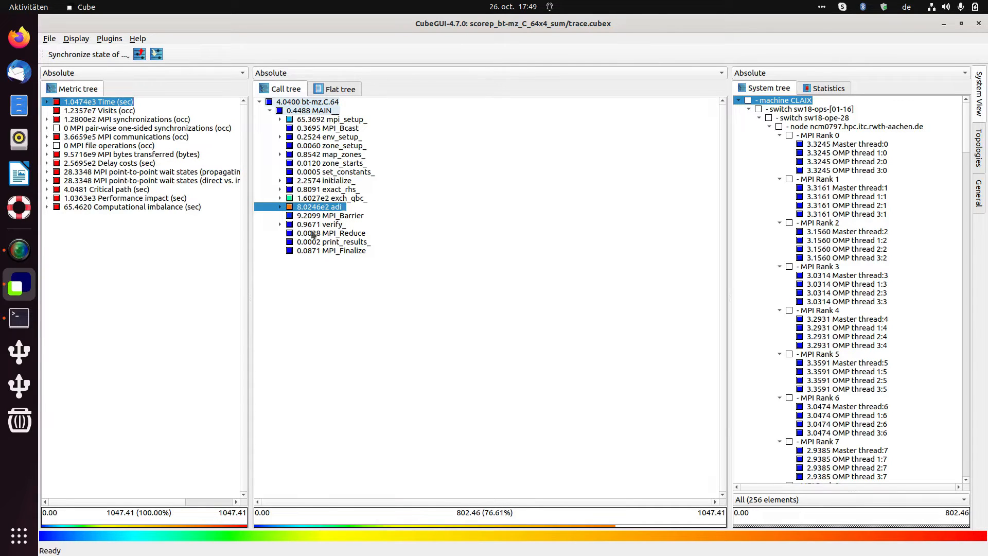
pyautogui.click(321, 135)
pyautogui.click(323, 147)
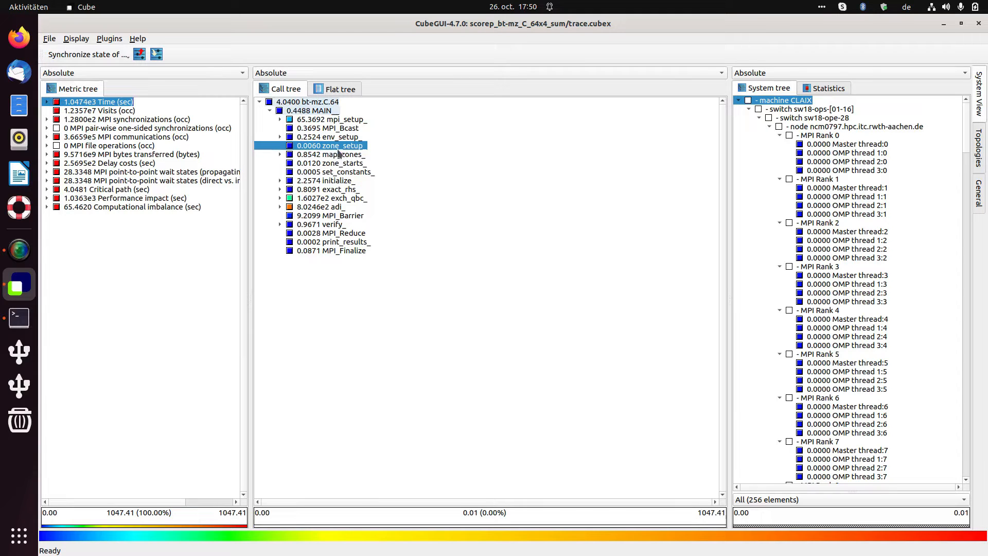
pyautogui.click(332, 154)
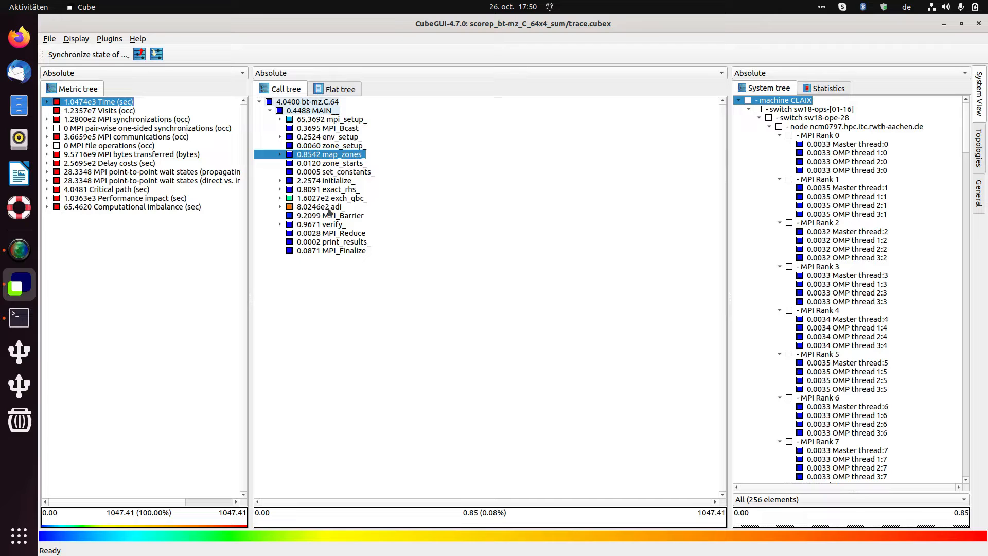
pyautogui.click(329, 199)
pyautogui.click(331, 209)
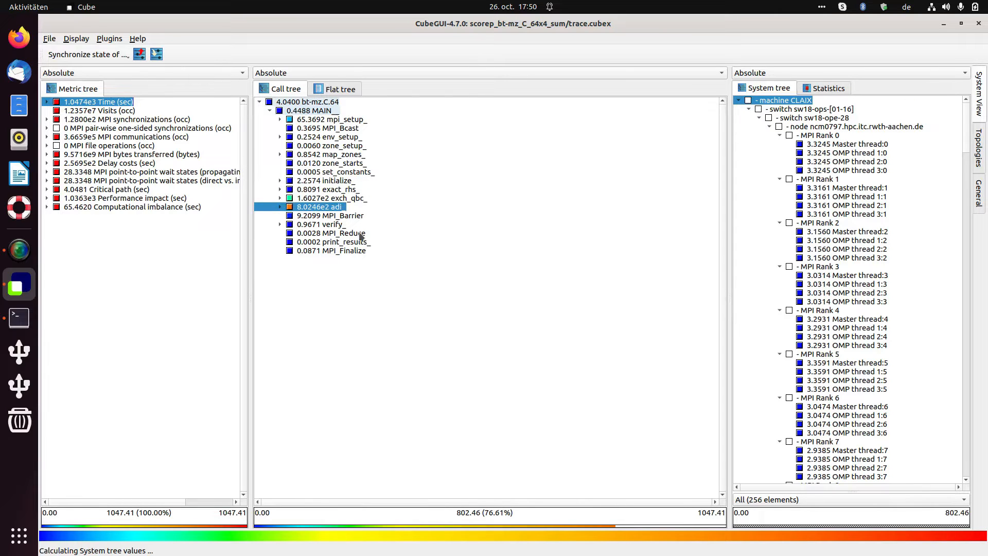
# - Inspect the time of the routines below adi_, down to x_solve_, and collapse adi_ again
pyautogui.click(281, 208)
pyautogui.press('Down')
pyautogui.press('Down')
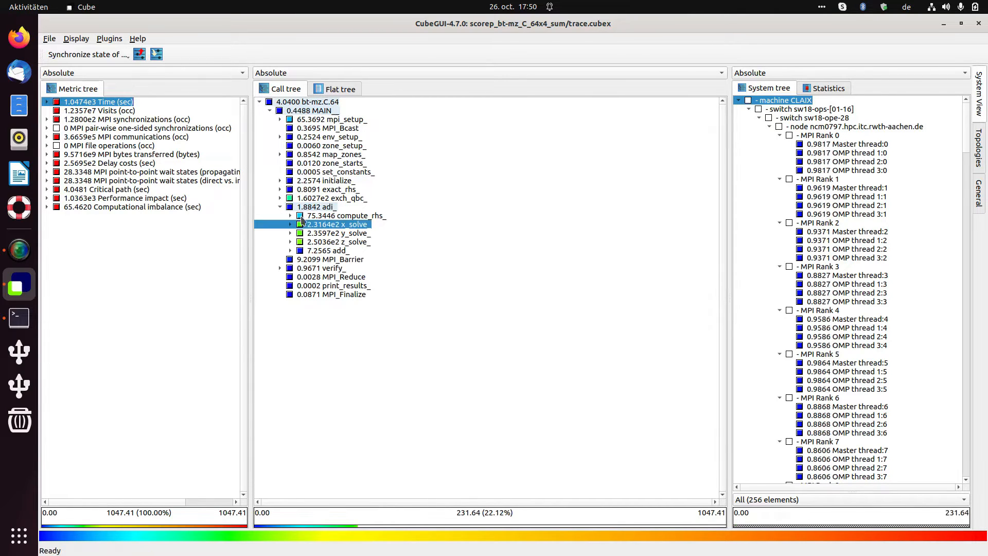
pyautogui.click(281, 208)
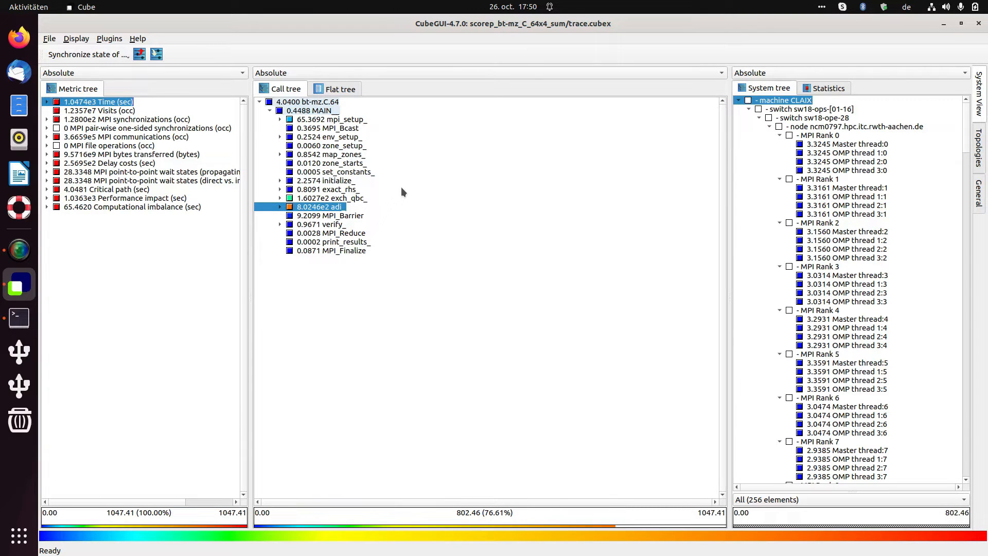
# - Review the hiding options offered for map_zones_ and leave them without applying any
pyautogui.rightClick(346, 156)
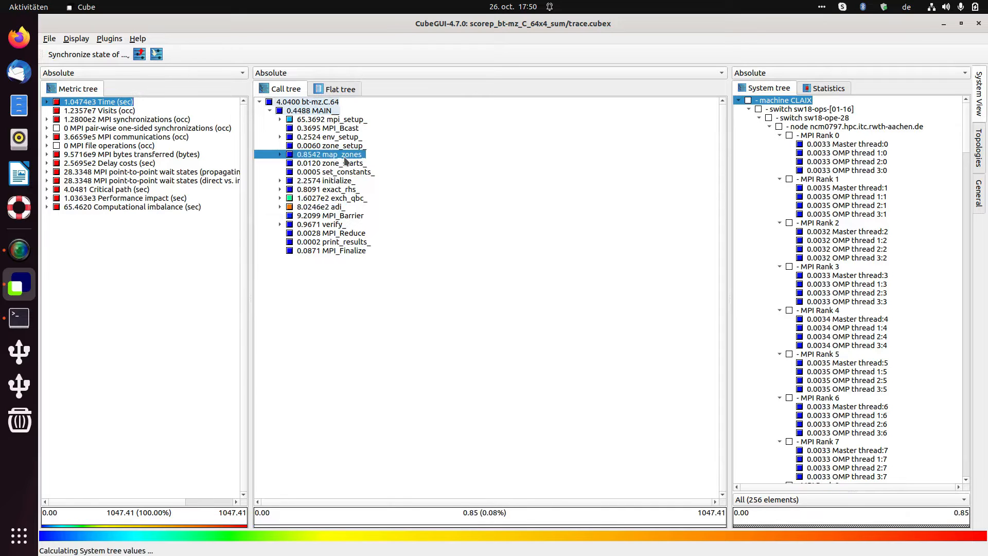
pyautogui.moveTo(376, 218)
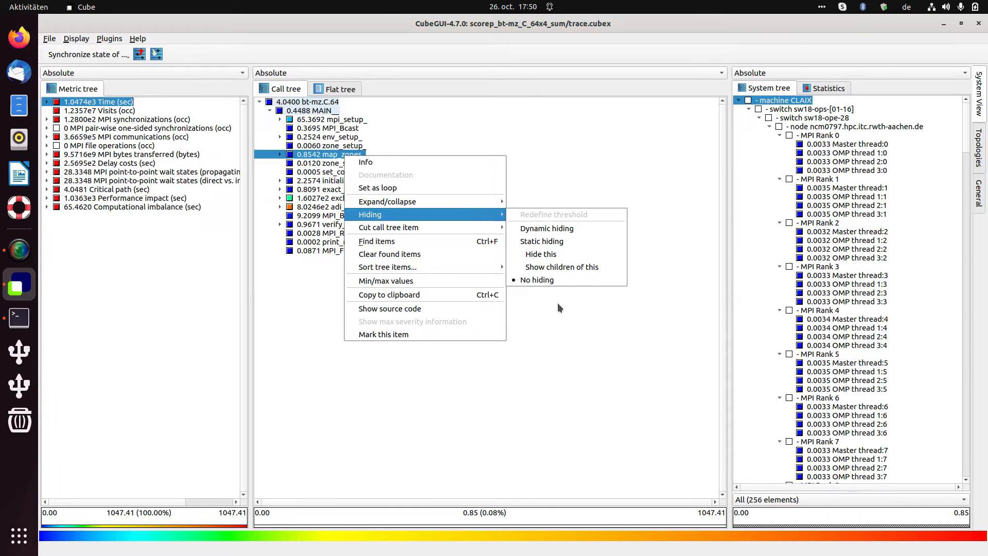
pyautogui.press('Escape')
pyautogui.press('Escape')
# - Expand adi_ and exch_qbc_ in the call tree, and review the hiding options for map_zones_ without applying any
pyautogui.click(280, 206)
pyautogui.click(280, 198)
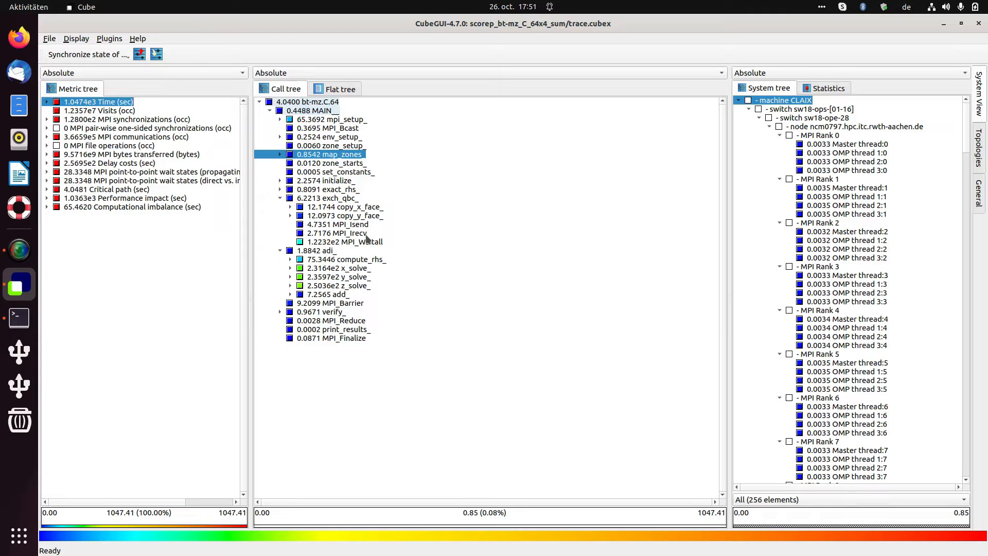
pyautogui.rightClick(357, 158)
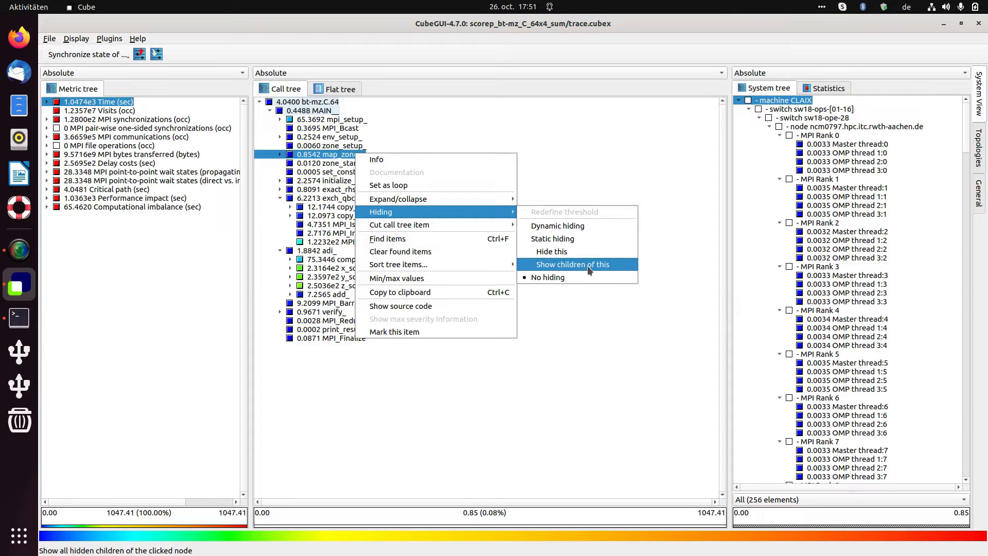
pyautogui.click(310, 155)
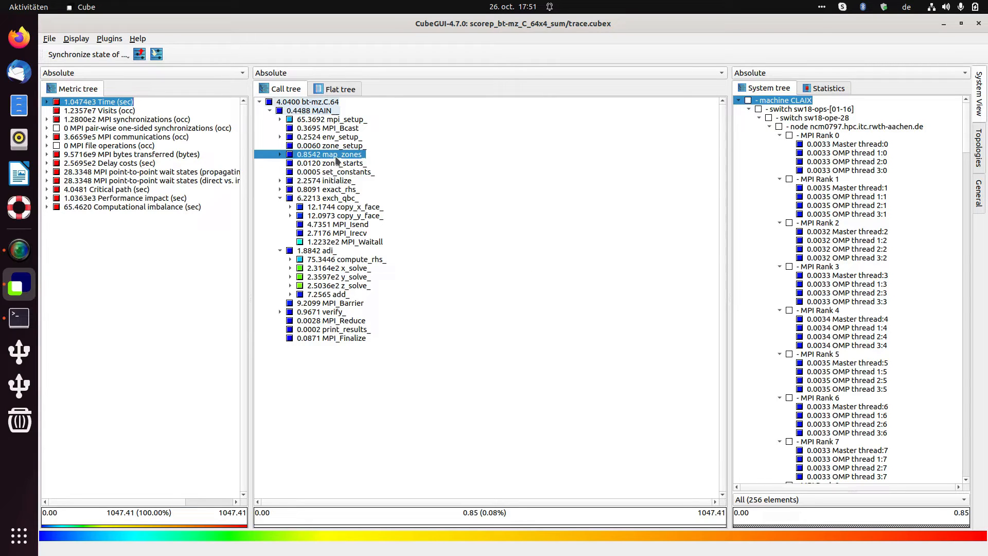
pyautogui.rightClick(337, 157)
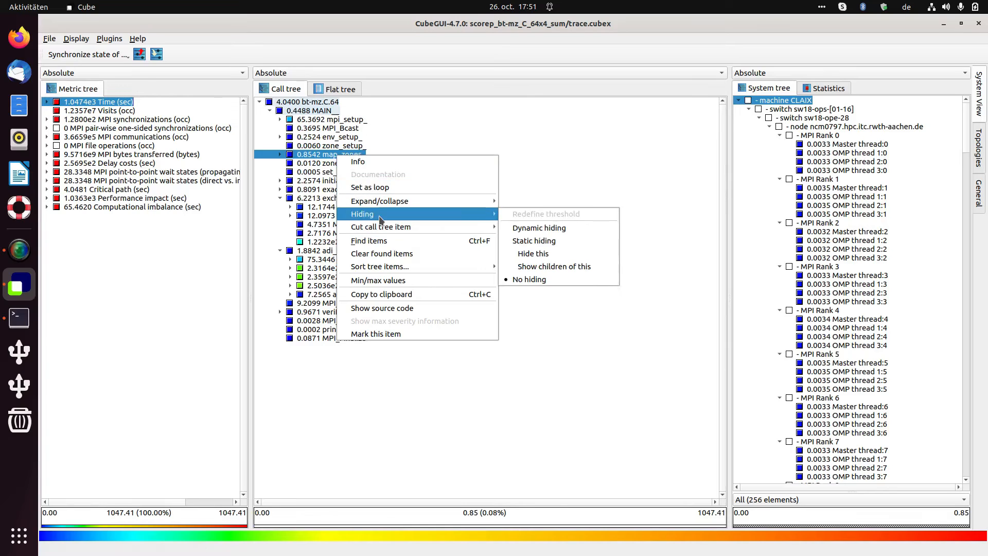
pyautogui.click(330, 373)
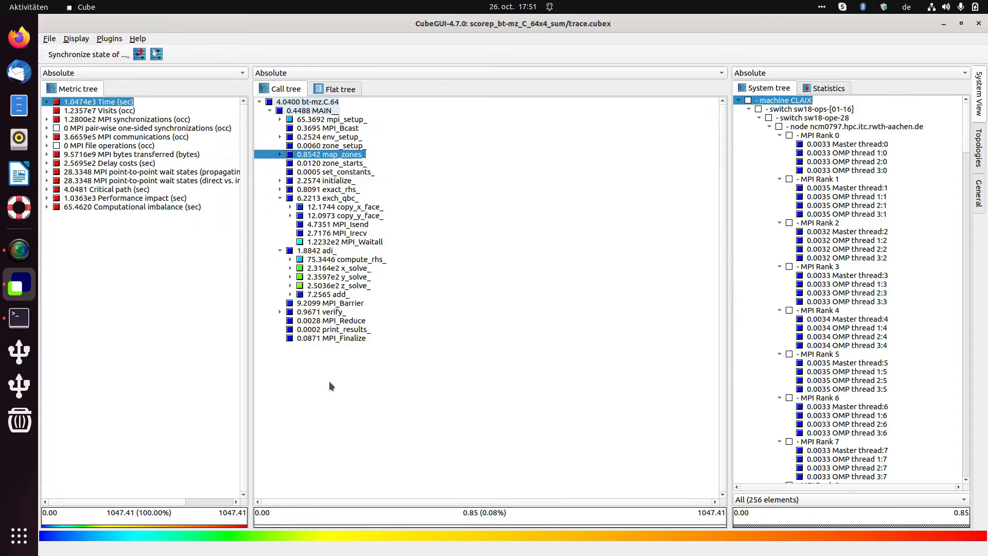
pyautogui.rightClick(323, 377)
pyautogui.moveTo(337, 424)
# - Inspect the time of mpi_setup_ through zone_setup_ and of the calls below exch_qbc_, including MPI_Waitall
pyautogui.click(343, 119)
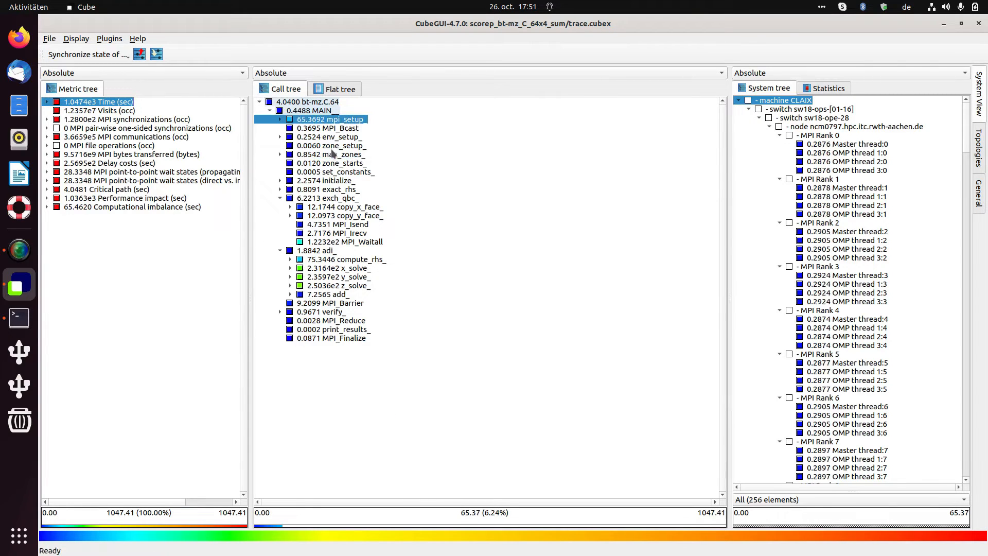
pyautogui.press('Down')
pyautogui.press('Down')
pyautogui.press('Down')
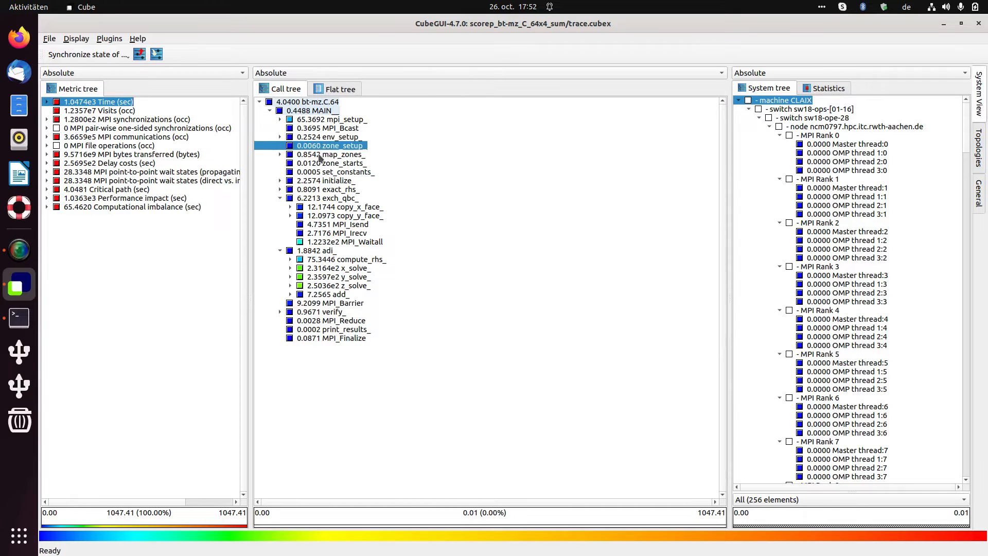
pyautogui.click(328, 208)
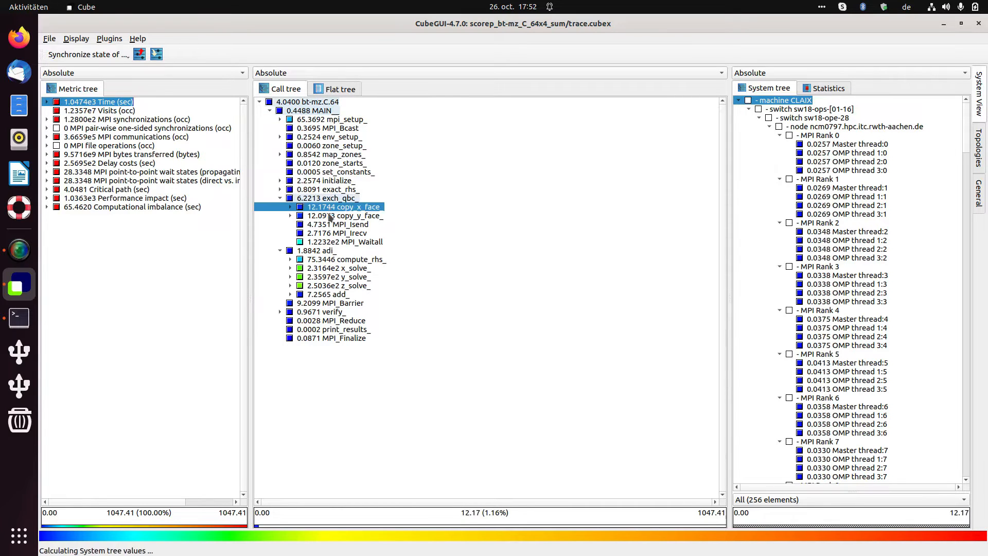
pyautogui.click(330, 216)
pyautogui.click(332, 224)
pyautogui.click(334, 242)
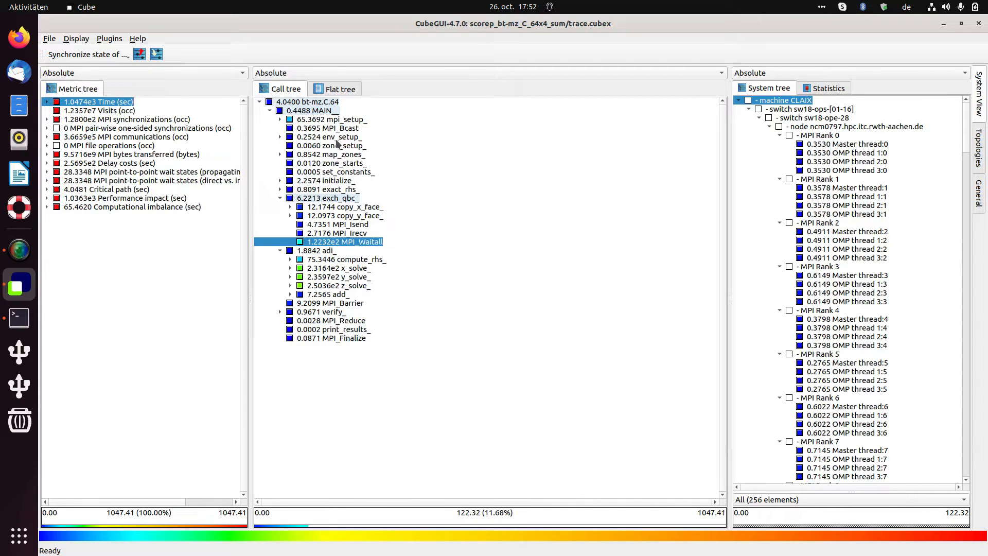
# - Statically hide env_setup_ under MAIN__ in the call tree
pyautogui.click(336, 137)
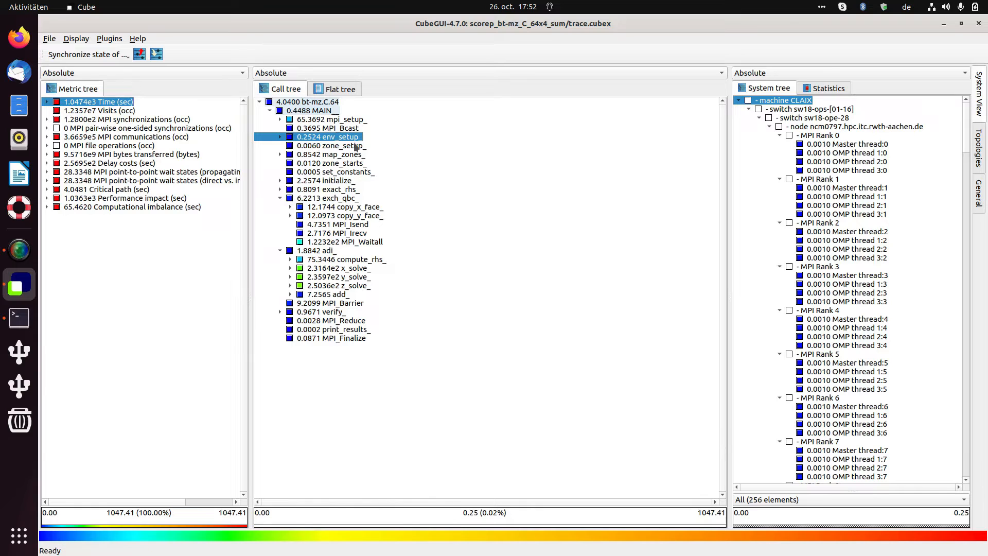
pyautogui.rightClick(330, 142)
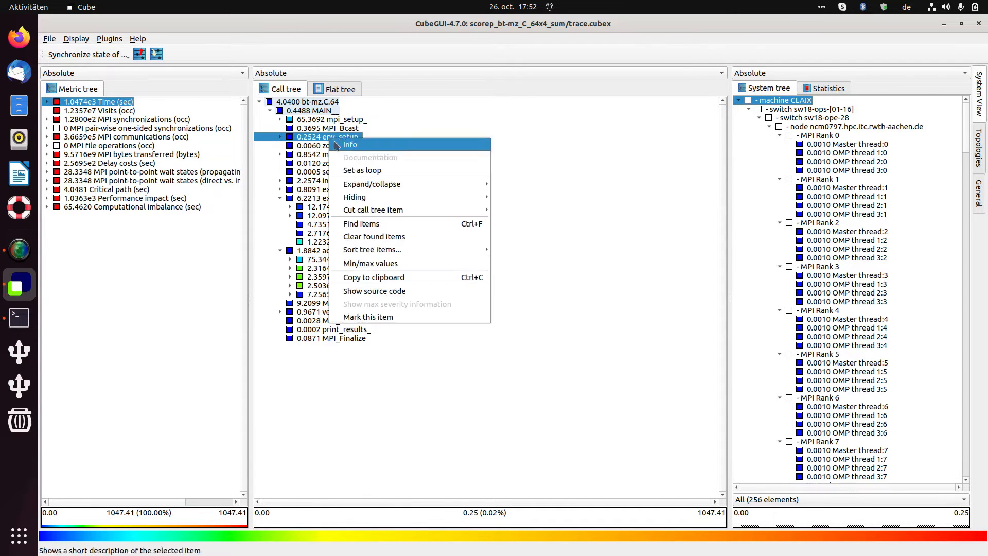
pyautogui.moveTo(379, 197)
pyautogui.click(521, 238)
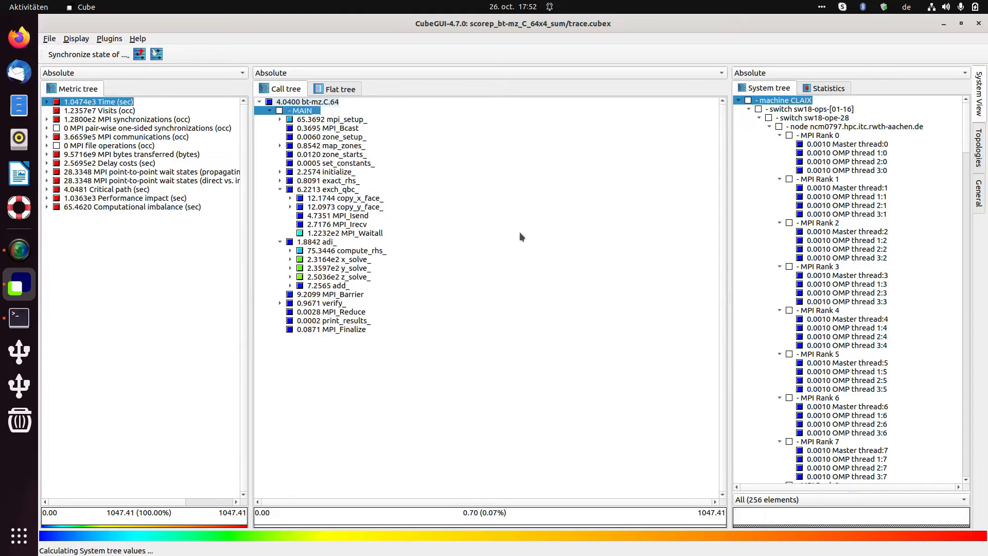
# - Statically hide zone_setup_ under MAIN__ in the call tree
pyautogui.click(329, 136)
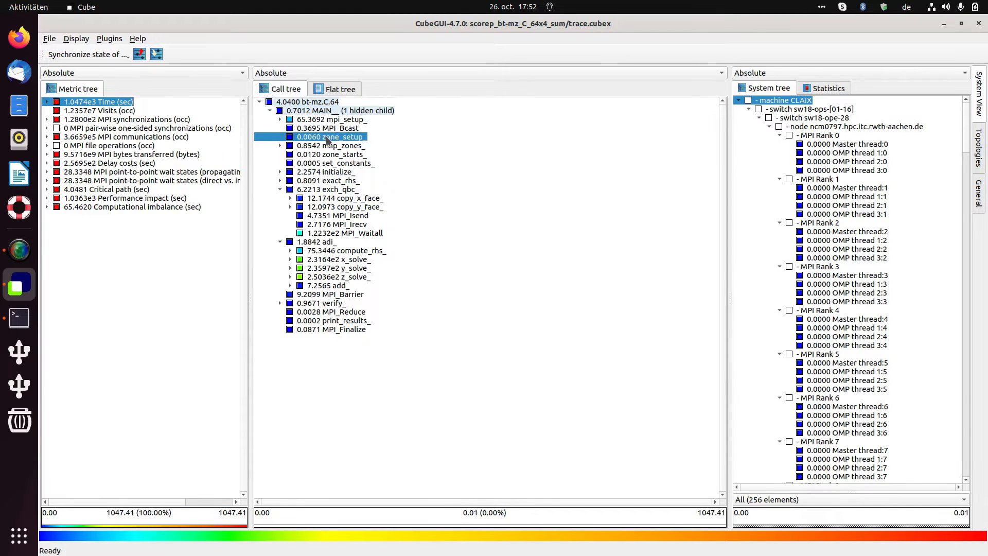
pyautogui.rightClick(326, 136)
pyautogui.moveTo(473, 194)
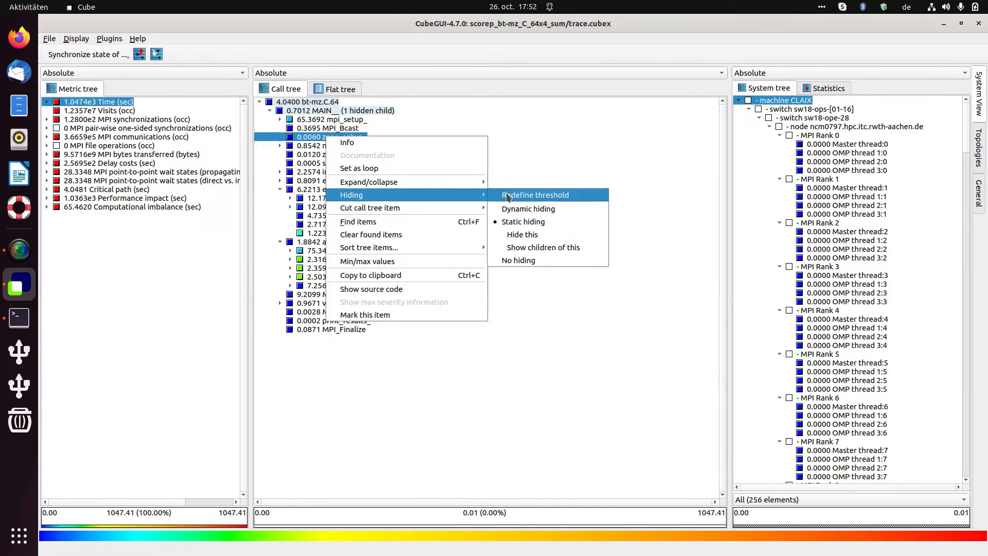
pyautogui.click(516, 235)
# - Statically hide map_zones_ under MAIN__ in the call tree
pyautogui.click(340, 136)
pyautogui.rightClick(344, 137)
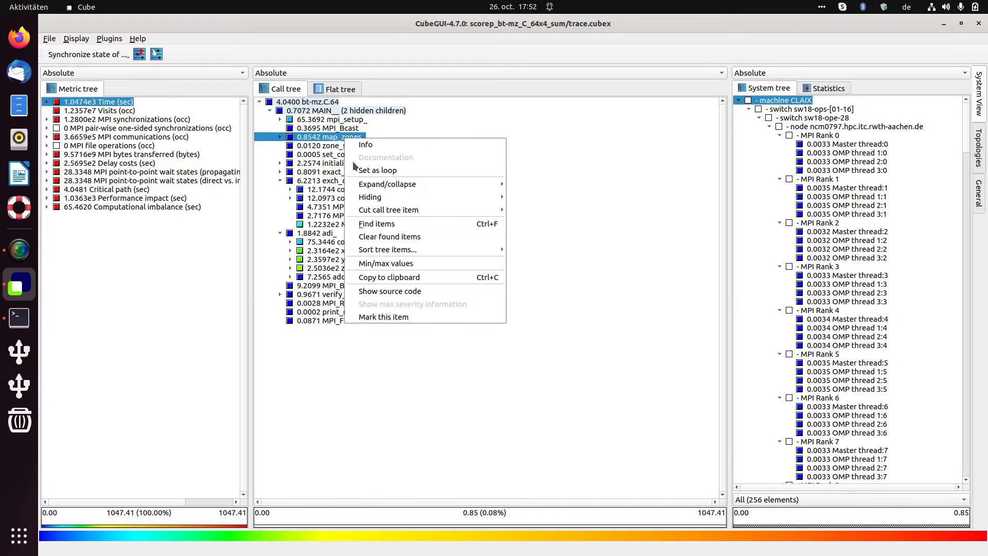
pyautogui.moveTo(442, 199)
pyautogui.click(536, 236)
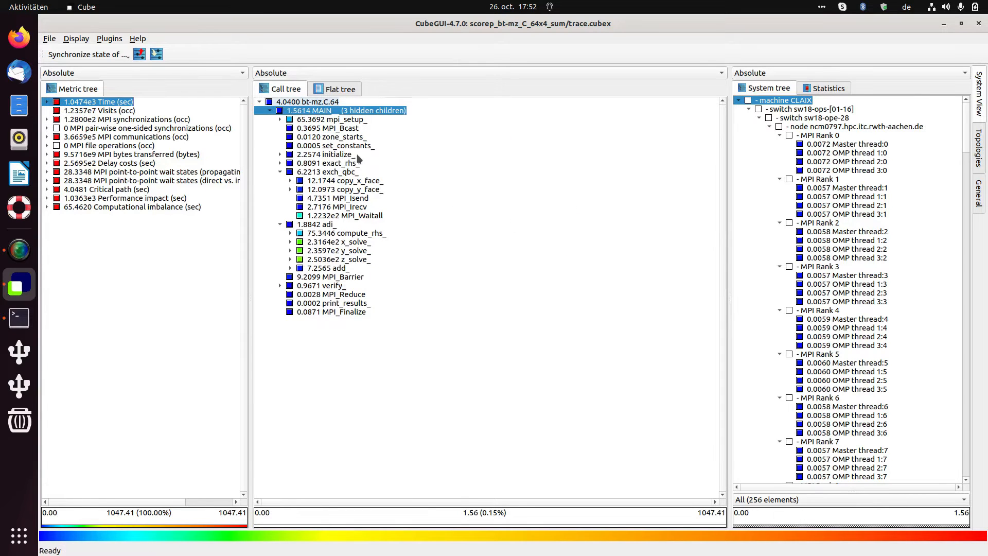
# - Select the call tree items from zone_starts_ through exact_rhs_ and apply static hiding from set_constants_
pyautogui.click(335, 138)
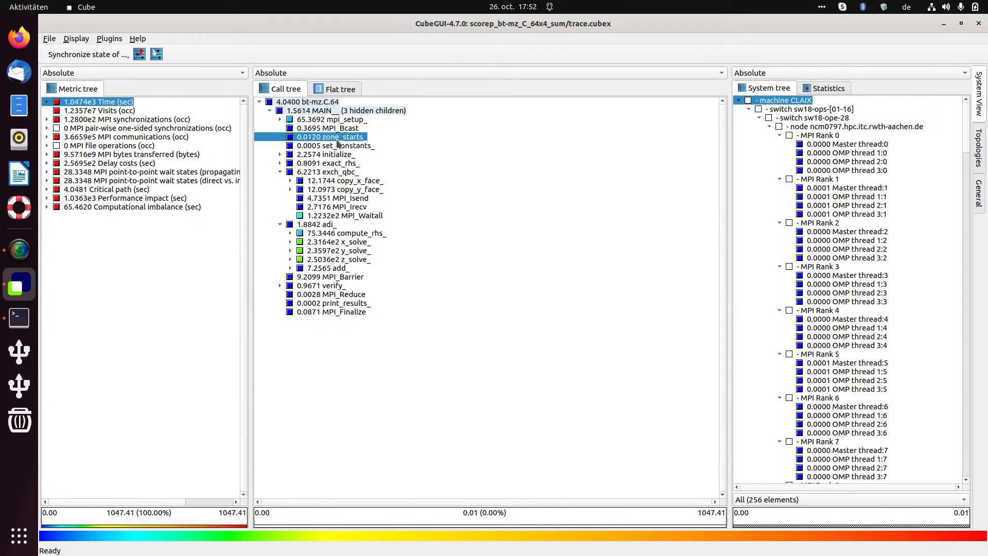
pyautogui.keyDown('shift'); pyautogui.click(331, 163); pyautogui.keyUp('shift')
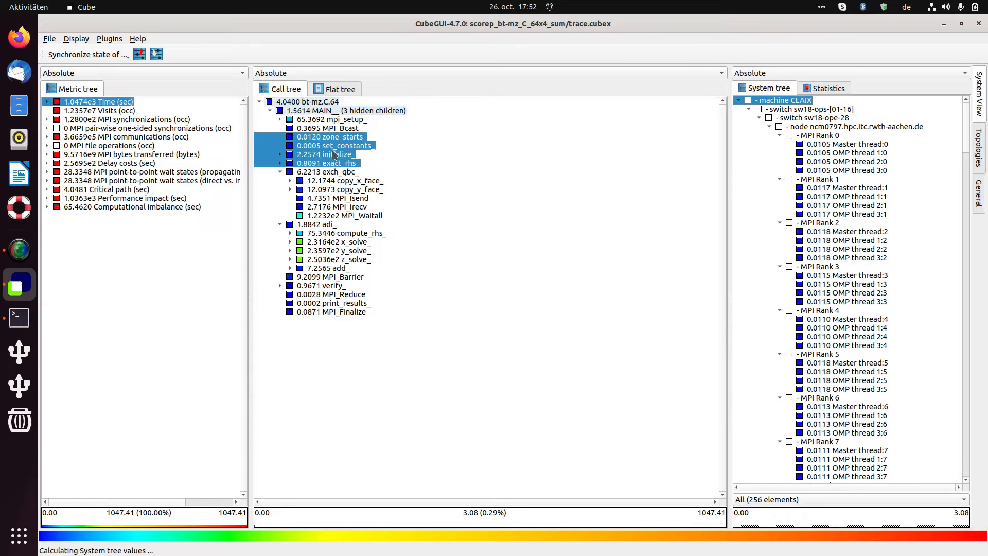
pyautogui.rightClick(333, 148)
pyautogui.moveTo(371, 205)
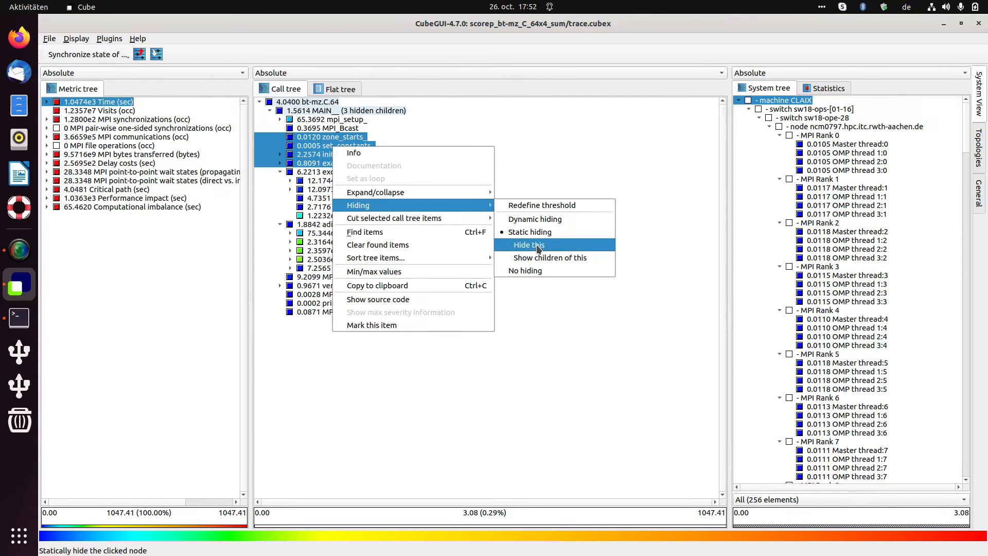
pyautogui.click(537, 236)
pyautogui.click(340, 155)
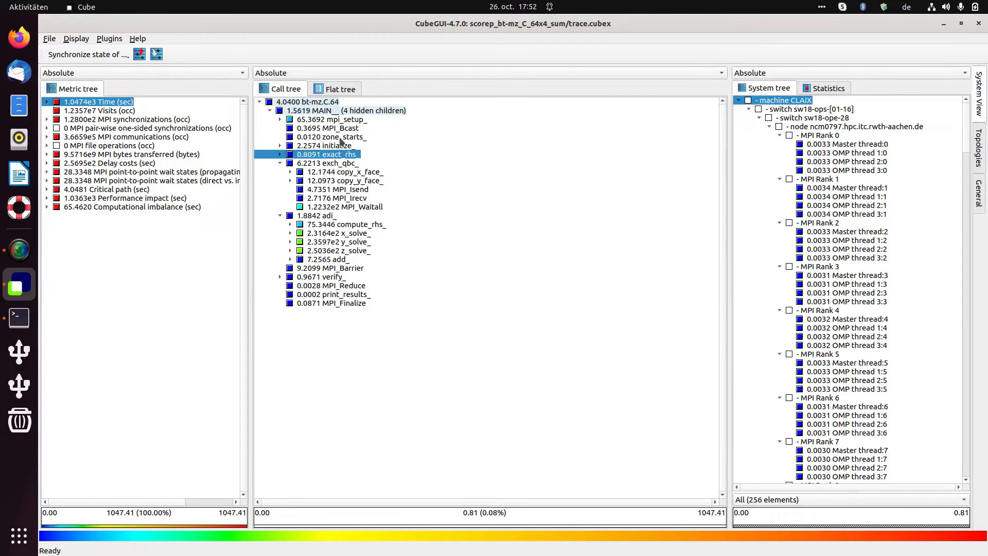
# - Statically hide zone_starts_ under MAIN__ in the call tree
pyautogui.rightClick(340, 137)
pyautogui.moveTo(484, 193)
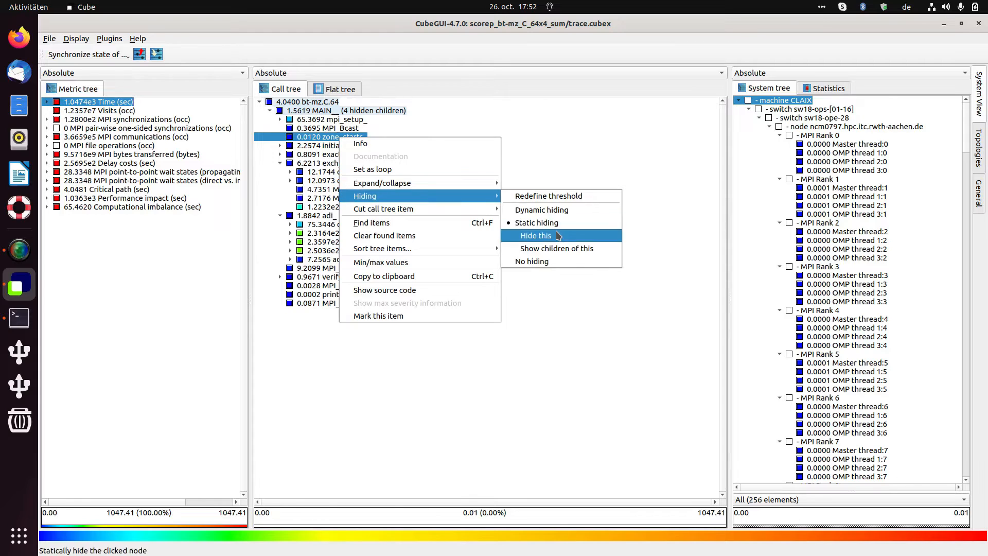
pyautogui.click(536, 235)
# - Statically hide initialize_ under MAIN__ in the call tree
pyautogui.click(334, 137)
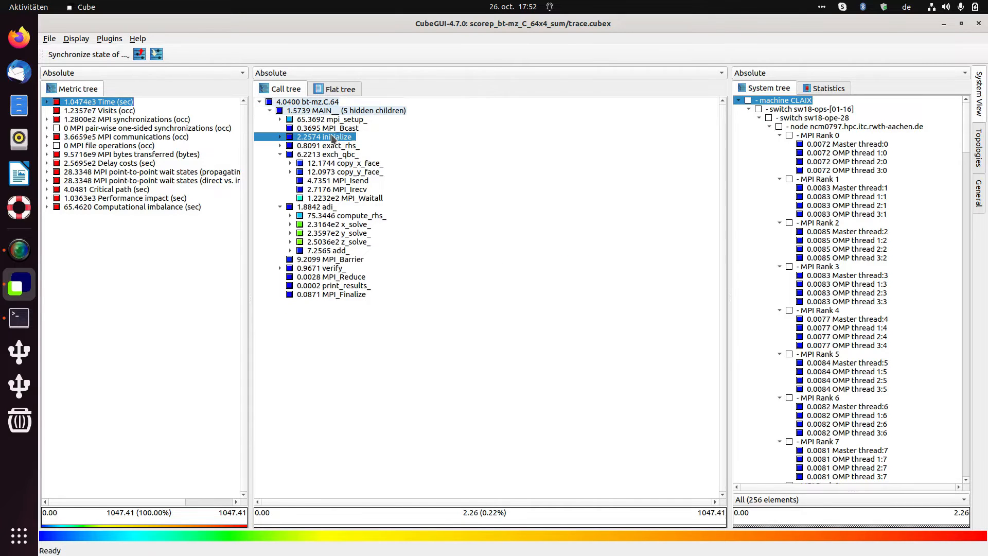
pyautogui.rightClick(333, 138)
pyautogui.moveTo(483, 193)
pyautogui.click(529, 234)
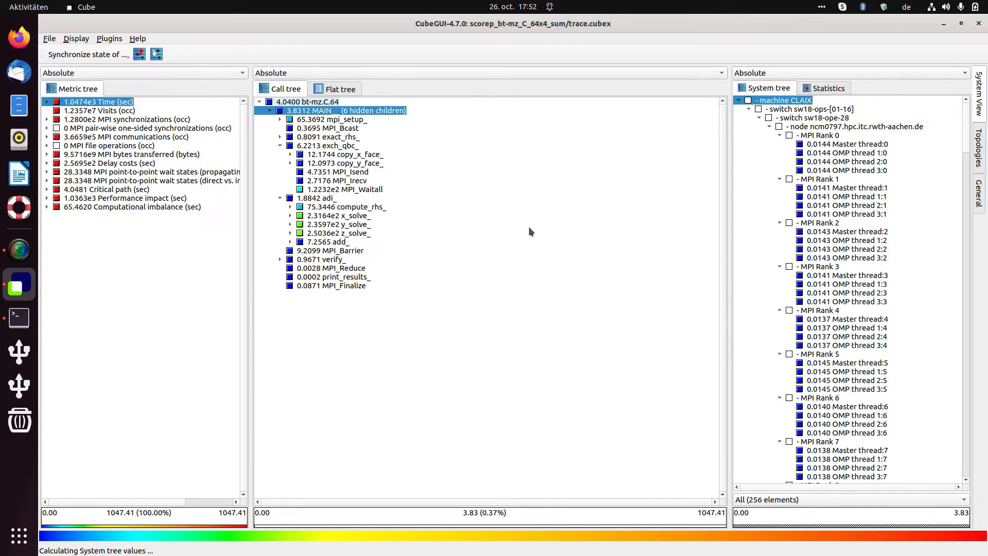
# - Statically hide exact_rhs_ under MAIN__ in the call tree
pyautogui.click(330, 139)
pyautogui.rightClick(329, 139)
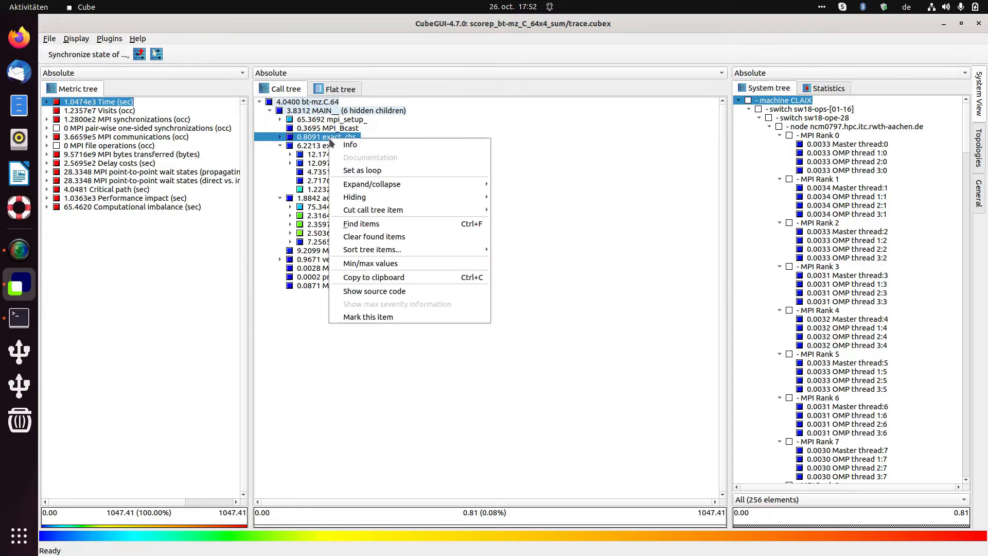
pyautogui.moveTo(474, 195)
pyautogui.click(521, 236)
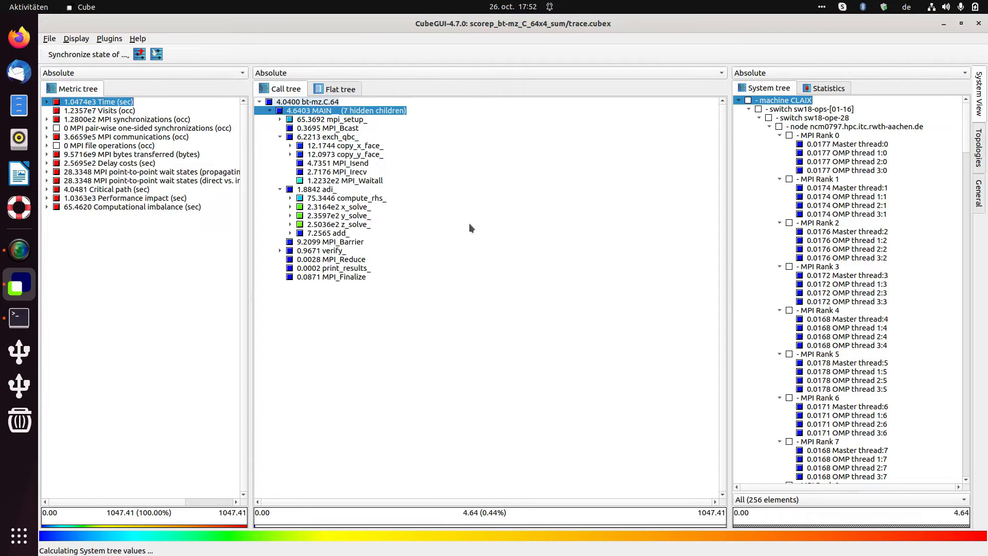
# - Statically hide print_results_ under MAIN__ in the call tree
pyautogui.click(322, 149)
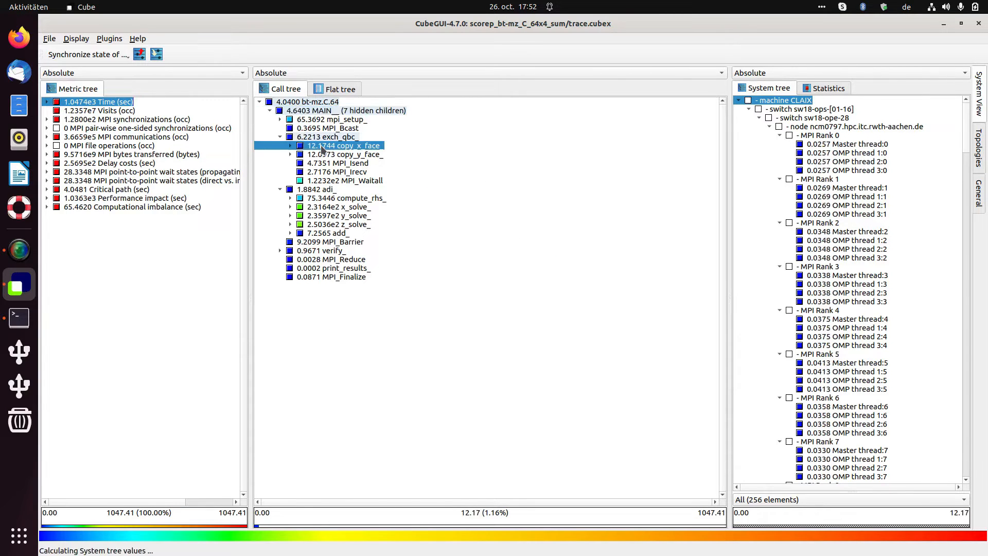
pyautogui.click(313, 261)
pyautogui.rightClick(313, 260)
pyautogui.press('Escape')
pyautogui.click(335, 269)
pyautogui.rightClick(335, 271)
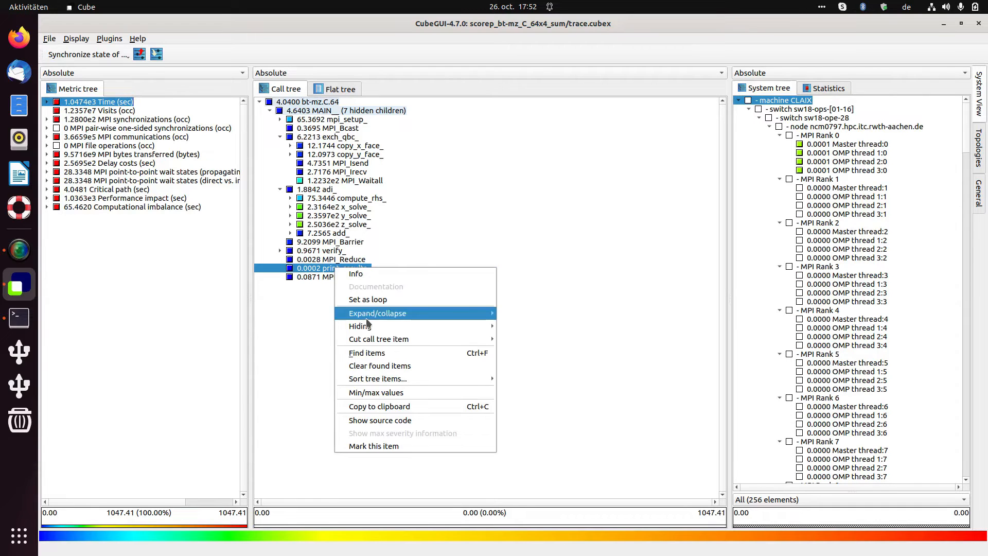
pyautogui.moveTo(363, 326)
pyautogui.click(530, 367)
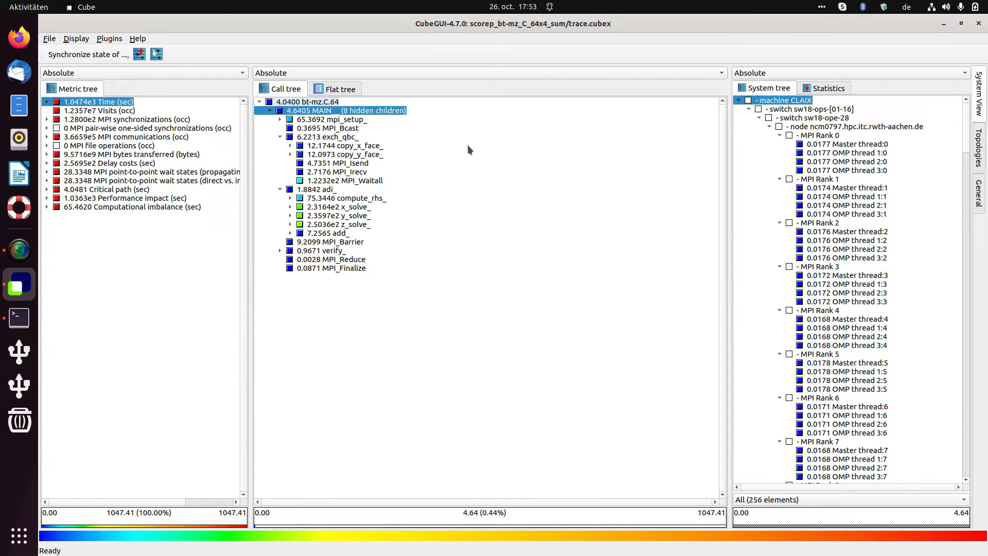
# - Examine the call tree values of MAIN__ for the Visits, MPI bytes transferred and Delay costs metrics
pyautogui.click(348, 120)
pyautogui.click(290, 112)
pyautogui.click(110, 111)
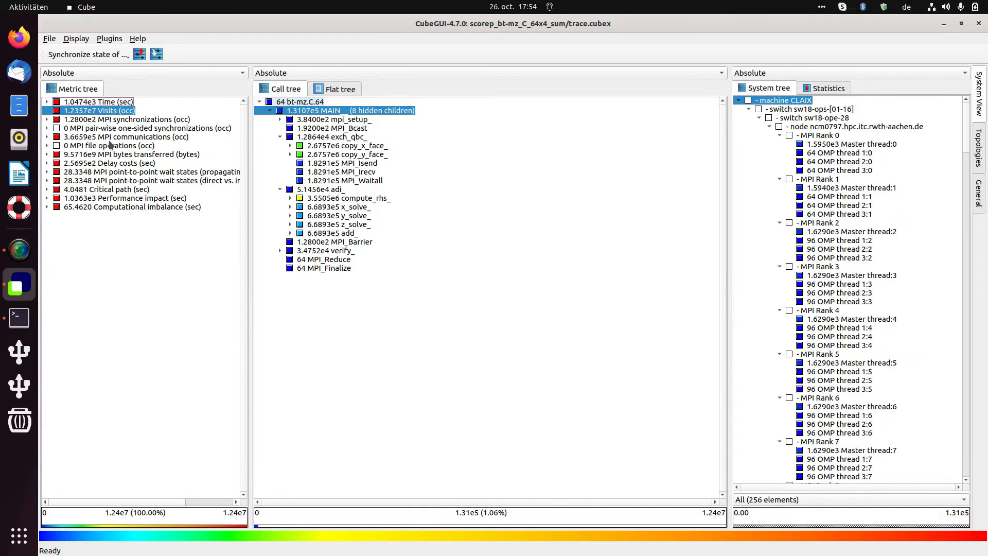
pyautogui.click(108, 156)
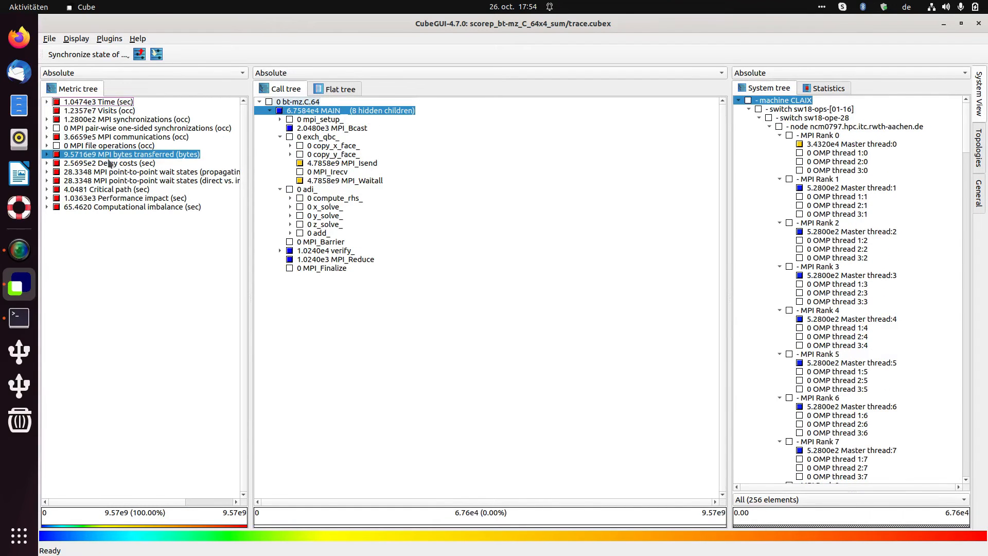
pyautogui.click(101, 164)
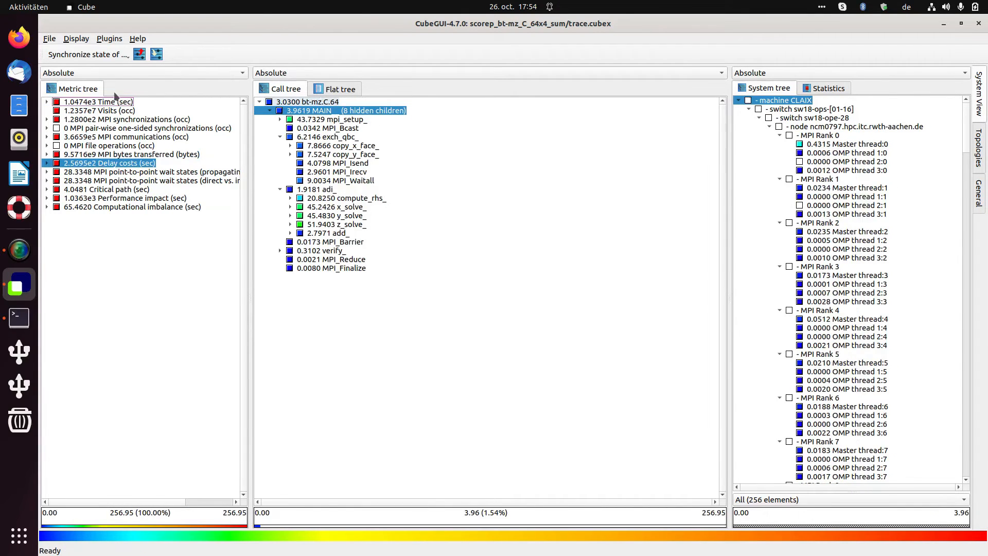
# - Review the hiding options of MAIN__ and switch the metric back to Time
pyautogui.rightClick(352, 112)
pyautogui.moveTo(504, 169)
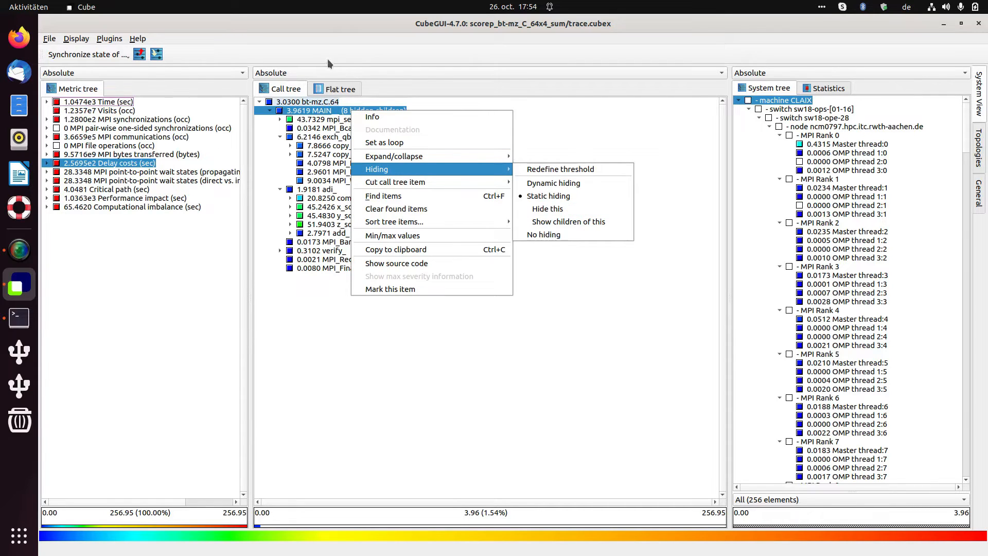
pyautogui.press('Escape')
pyautogui.press('Escape')
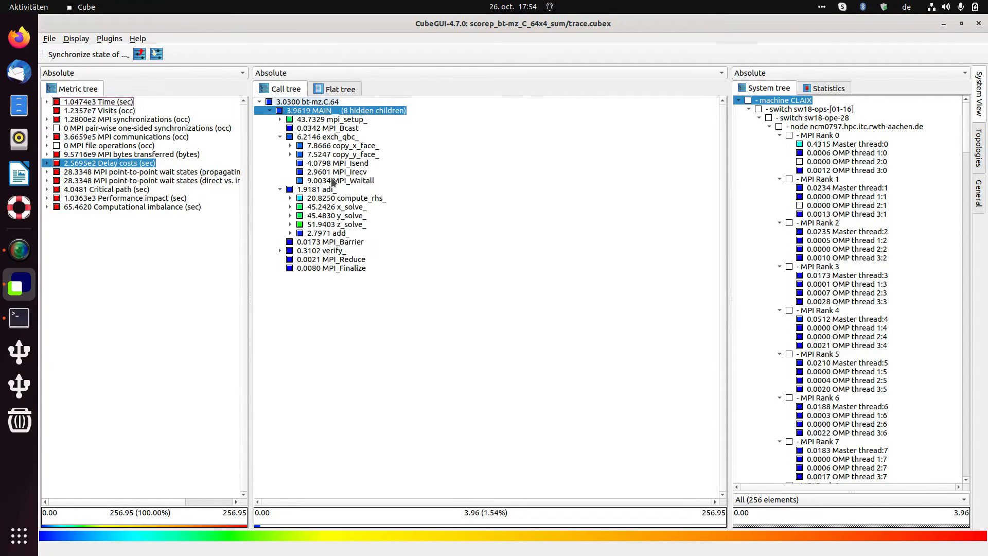
pyautogui.click(99, 105)
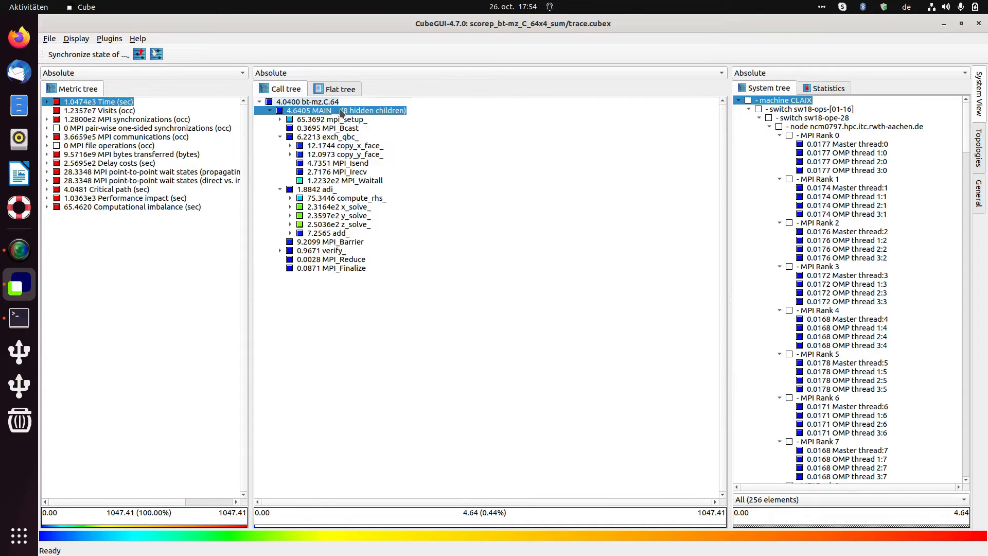
# - Statically hide add_ under adi_ in the call tree
pyautogui.rightClick(342, 114)
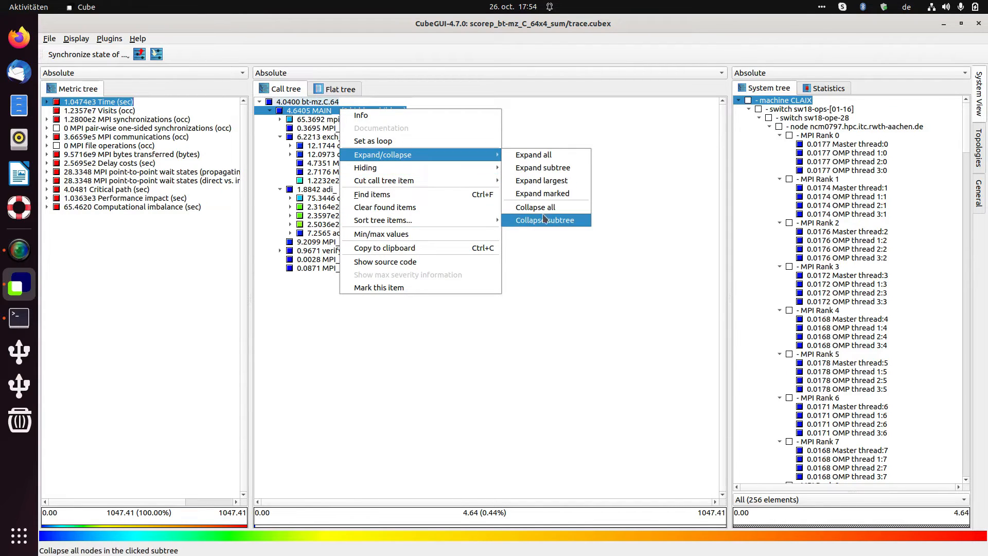
pyautogui.click(328, 173)
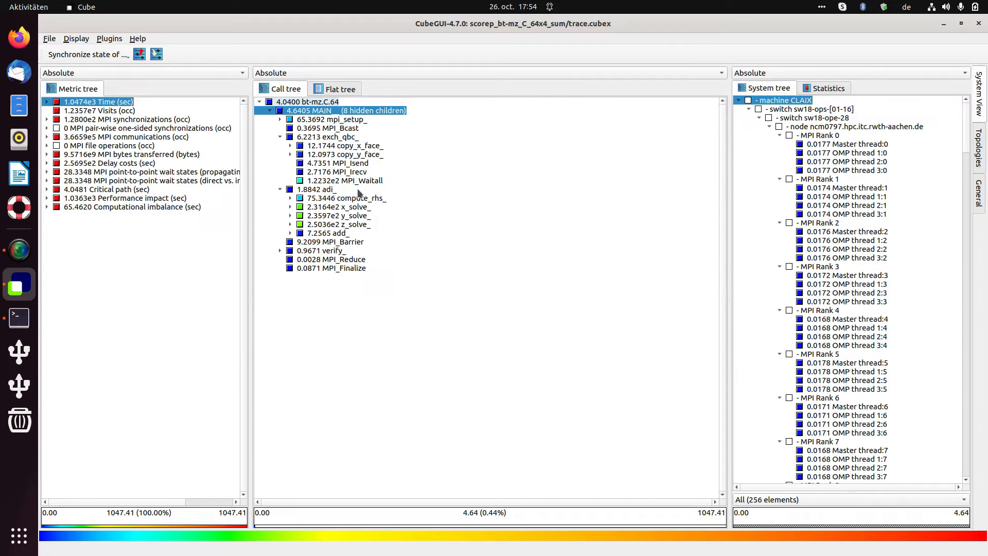
pyautogui.click(332, 234)
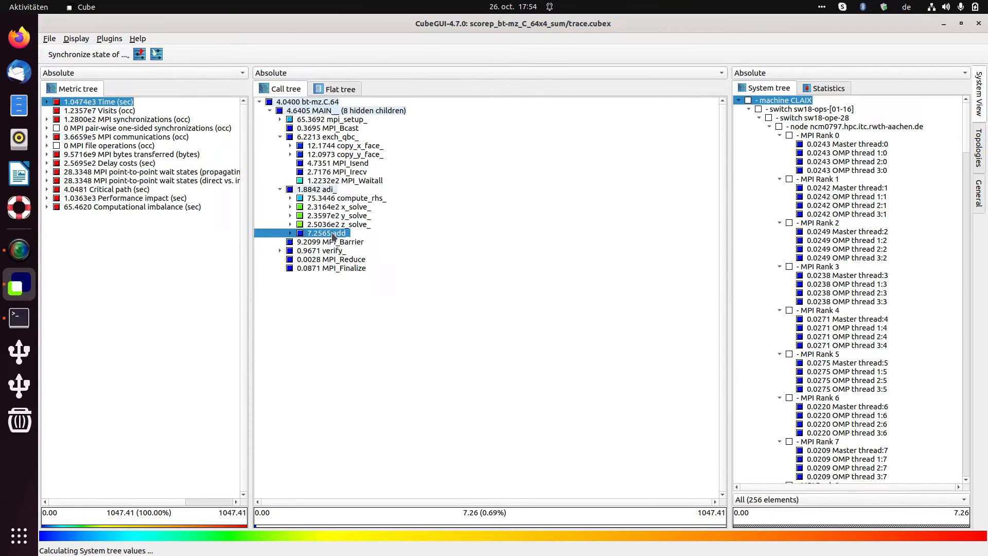
pyautogui.rightClick(332, 233)
pyautogui.click(526, 329)
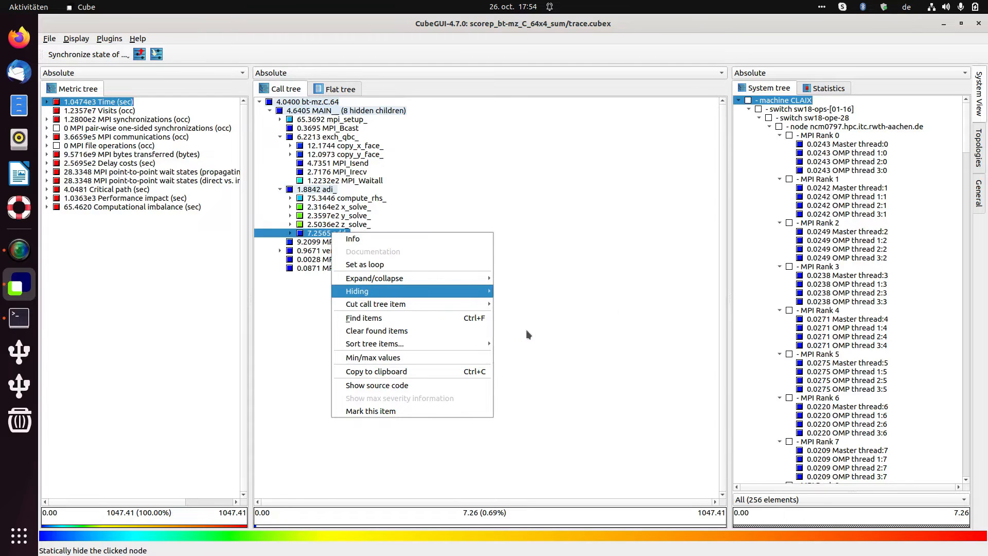
# - Show the statically hidden children of MAIN__ again
pyautogui.click(340, 111)
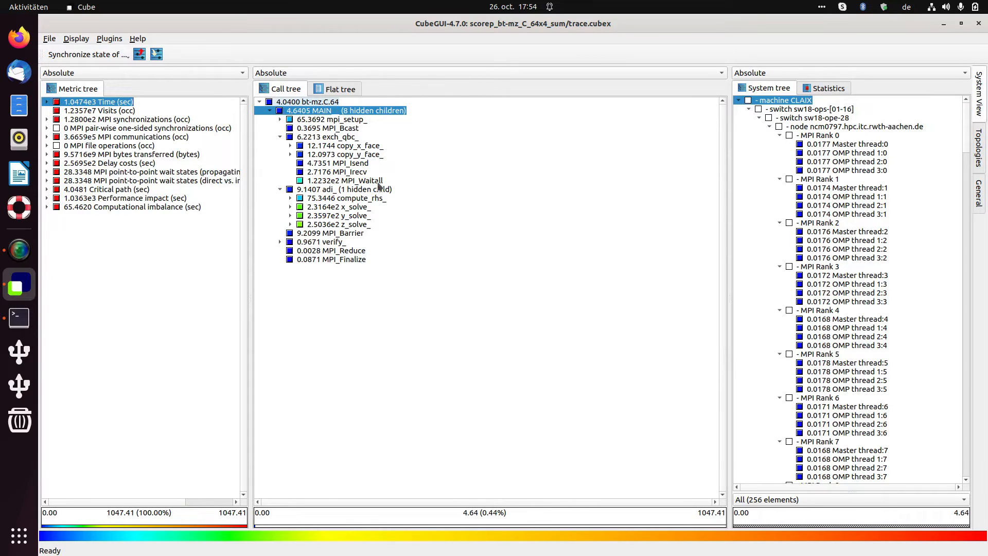
pyautogui.click(333, 192)
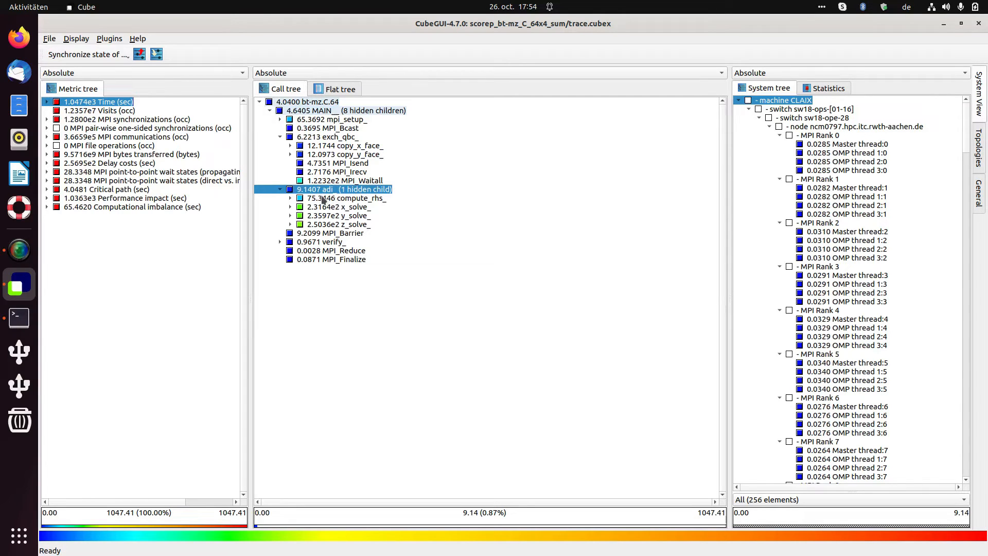
pyautogui.click(345, 111)
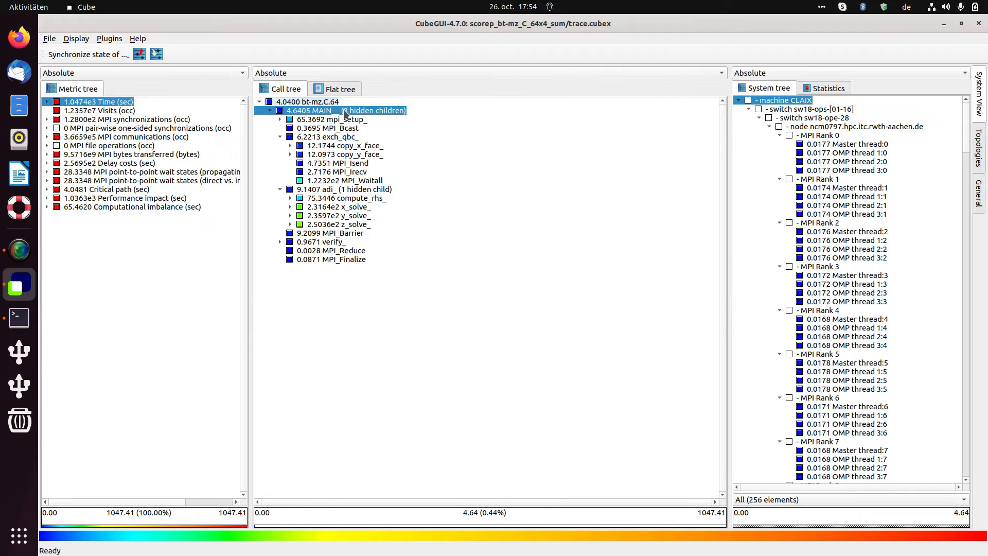
pyautogui.rightClick(342, 109)
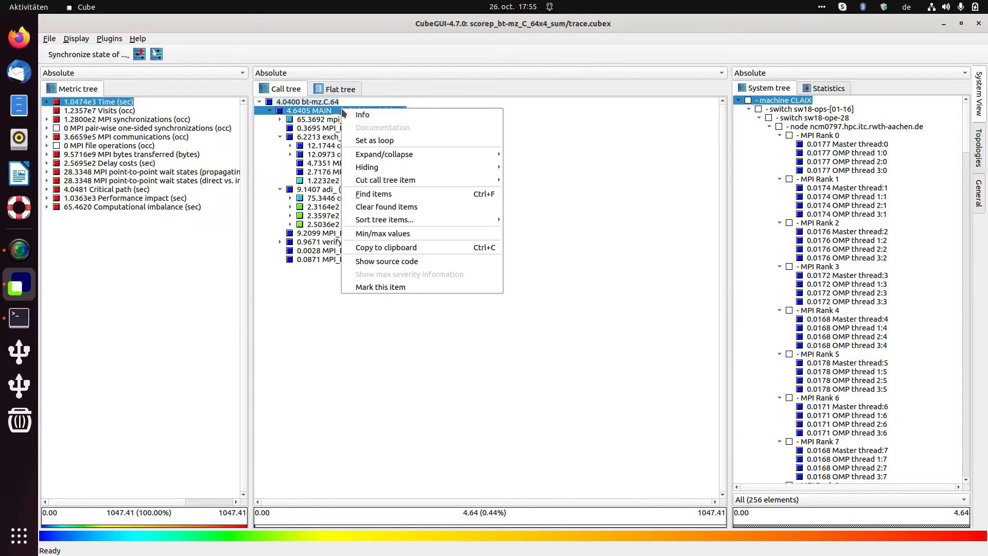
pyautogui.moveTo(387, 168)
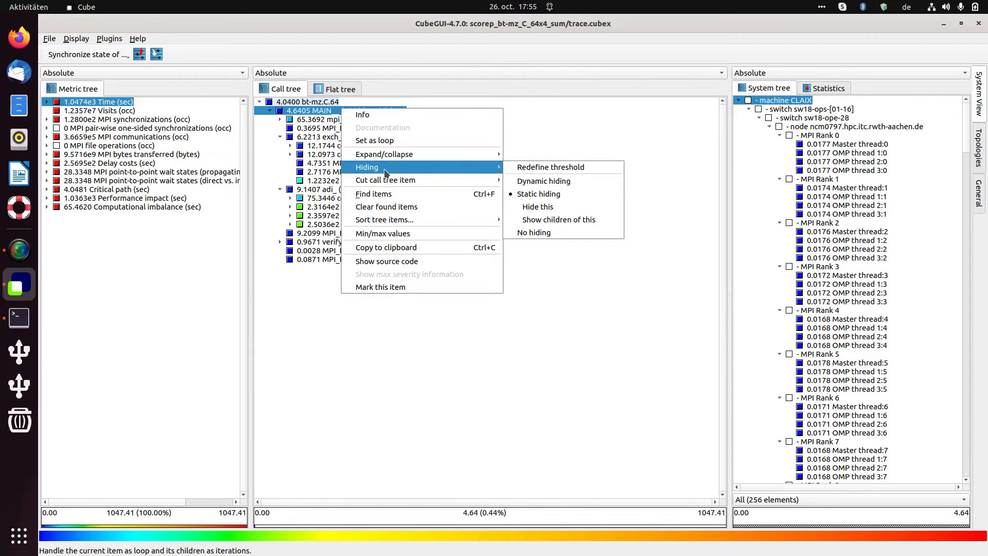
pyautogui.click(547, 221)
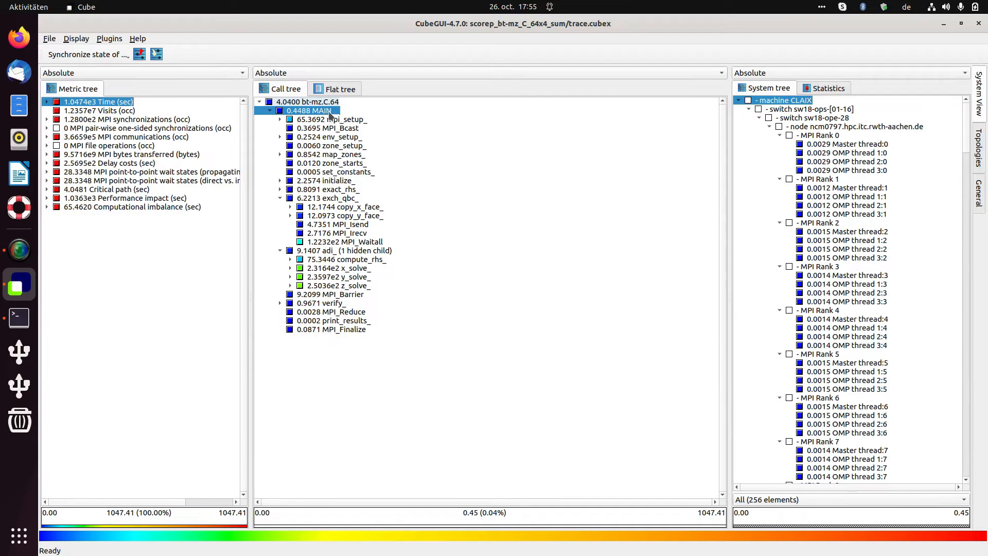
# - Set the call tree's hiding mode to No hiding
pyautogui.click(367, 251)
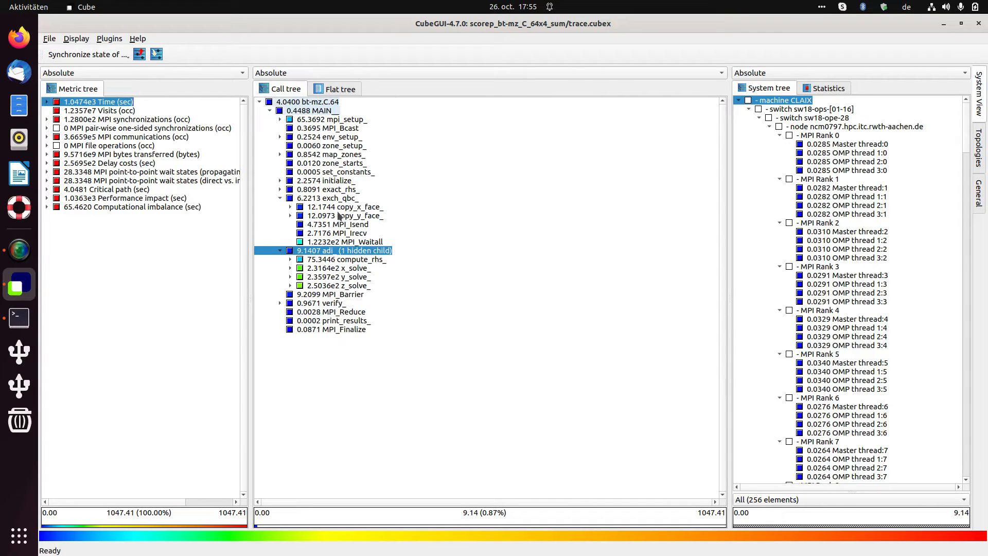
pyautogui.rightClick(345, 164)
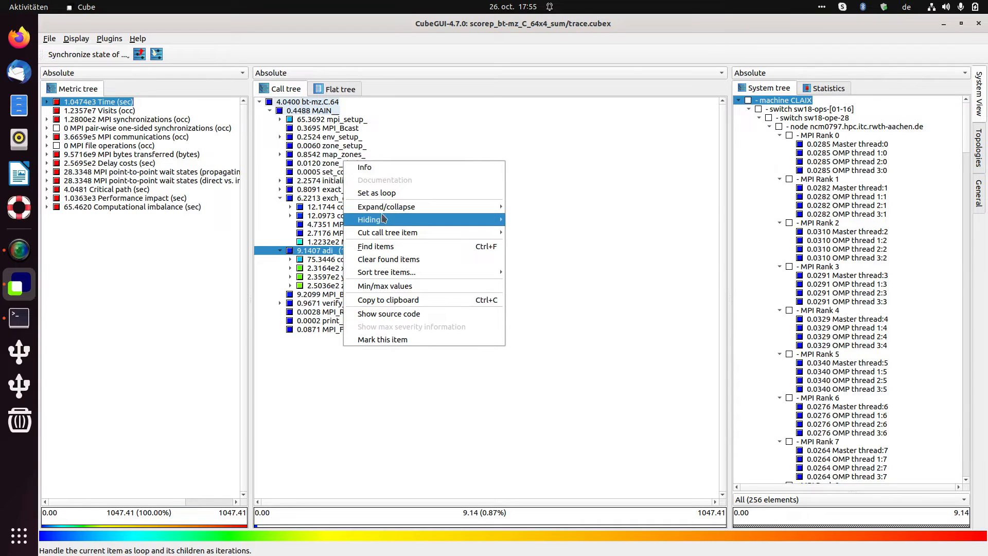
pyautogui.moveTo(380, 220)
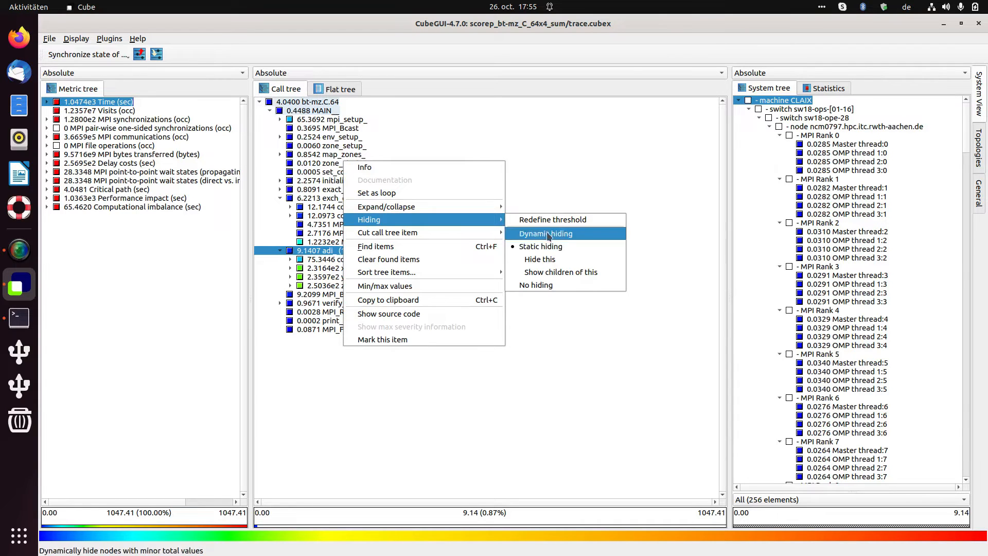
pyautogui.click(552, 284)
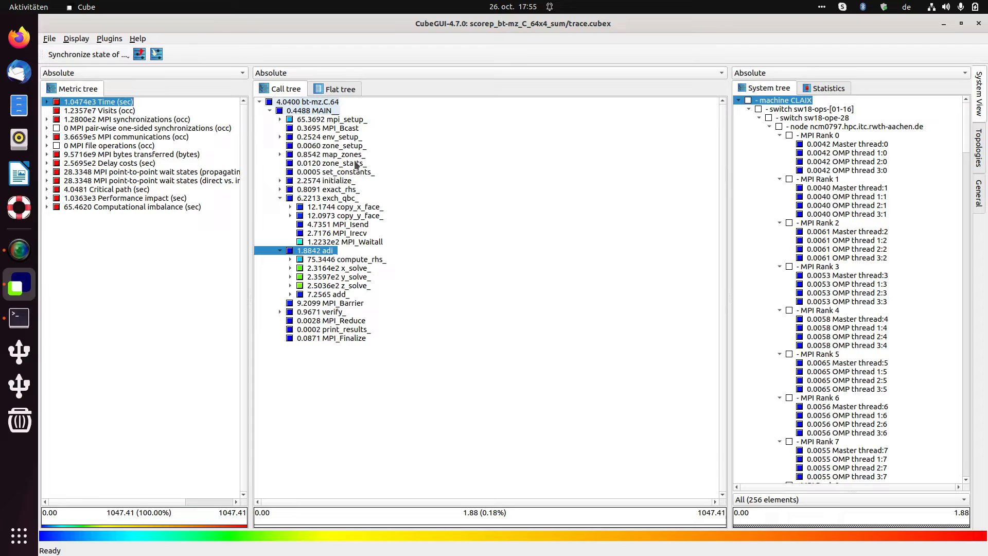
# - Examine the time values and percentages of compute_rhs_, set_constants_, copy_x_face_ and MPI_Waitall in the call tree
pyautogui.click(316, 260)
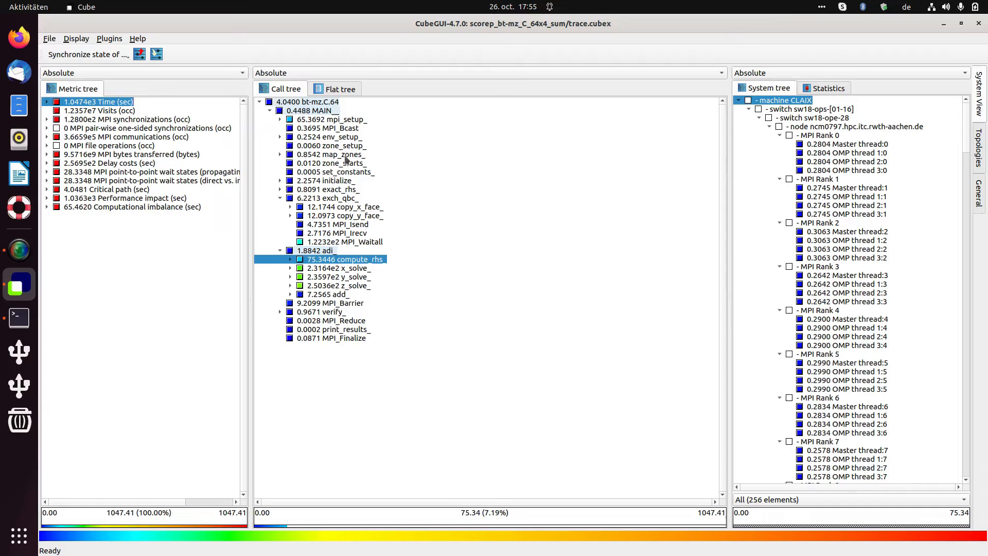
pyautogui.rightClick(345, 167)
pyautogui.click(336, 171)
pyautogui.click(336, 172)
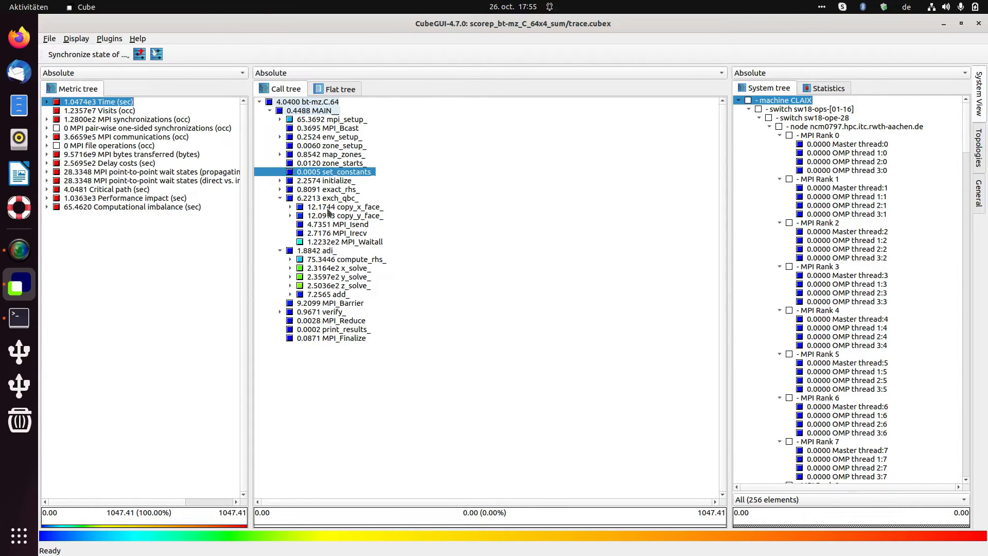
pyautogui.click(328, 208)
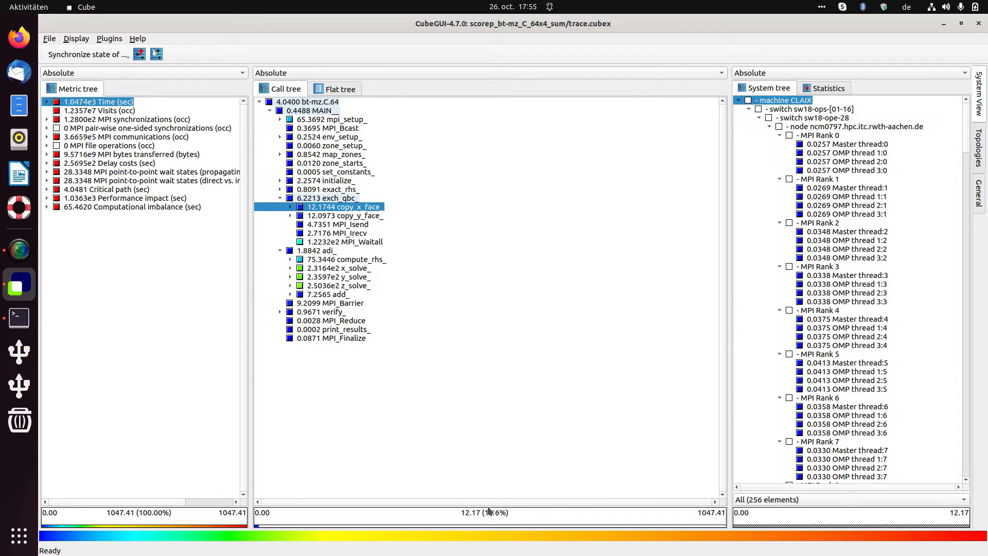
pyautogui.click(322, 242)
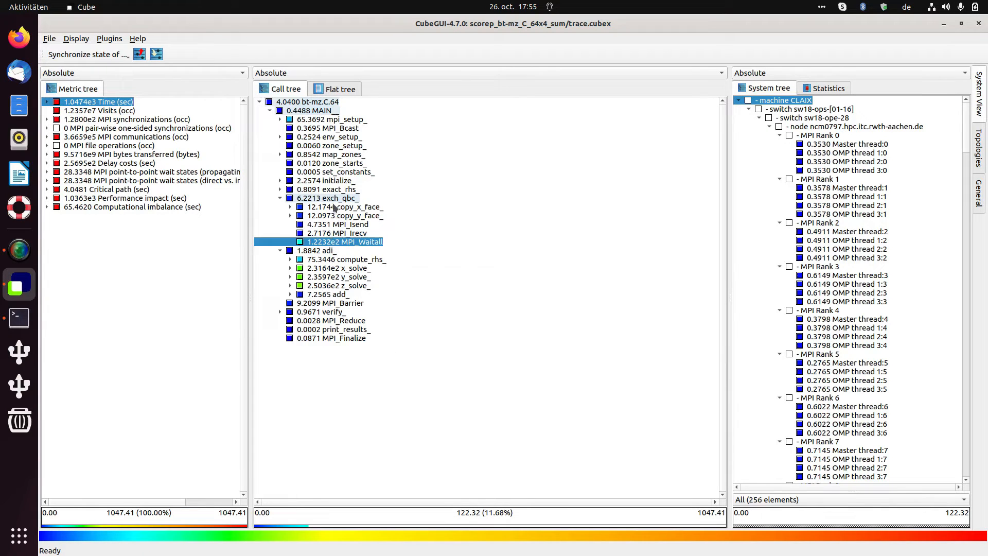
# - Display the call tree values as Own root percent and select mpi_setup_
pyautogui.click(306, 73)
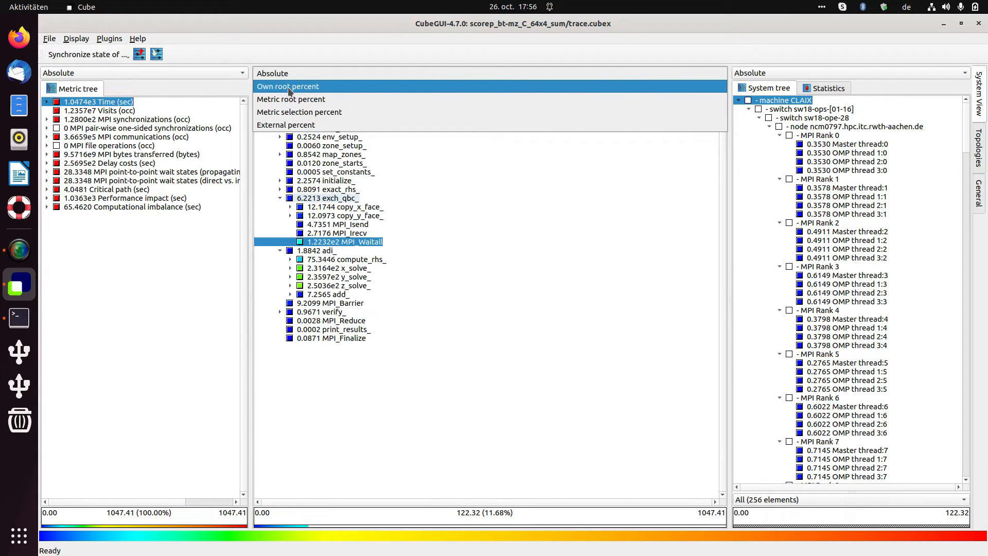
pyautogui.click(287, 88)
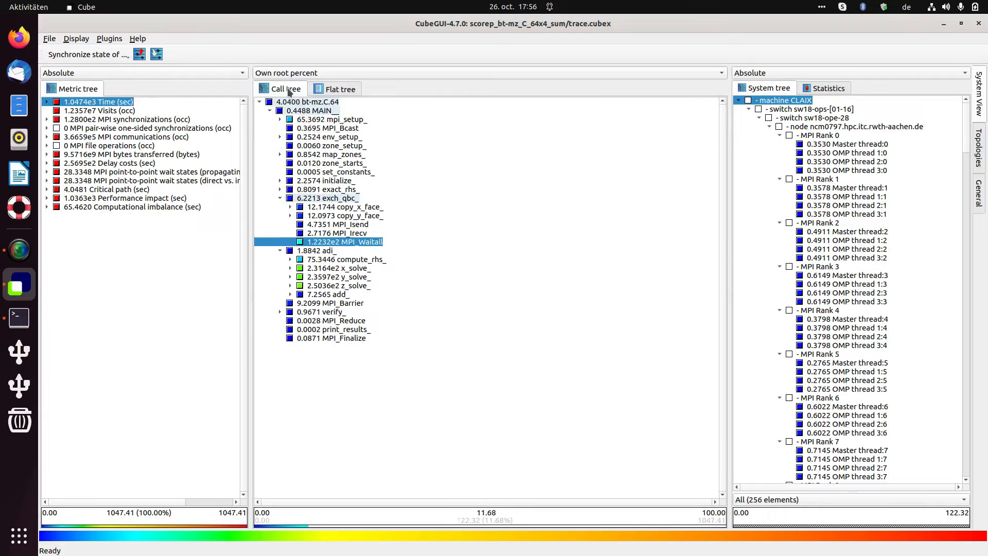
pyautogui.click(321, 121)
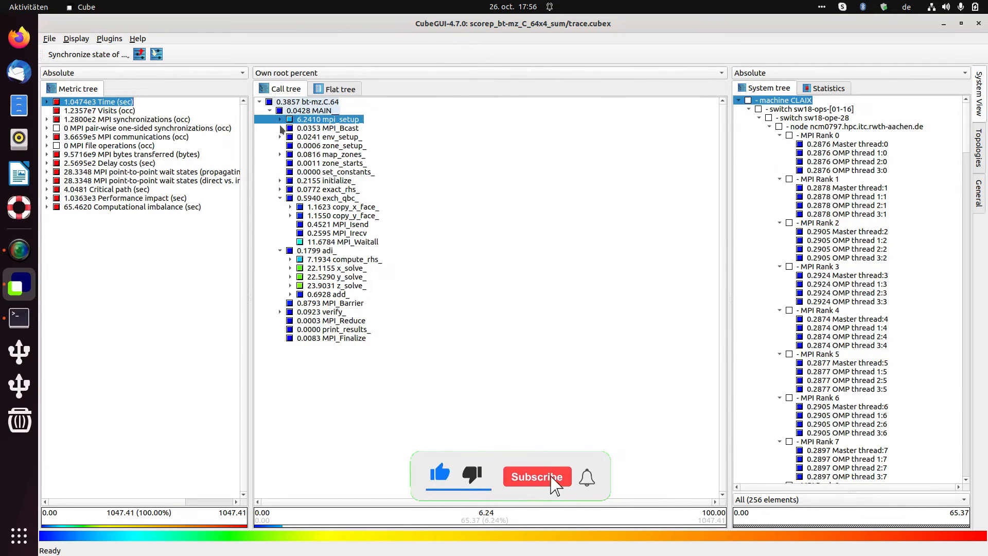
# - Examine the root percentages and per-thread values of copy_x_face_, MPI_Waitall and x_solve_
pyautogui.click(323, 206)
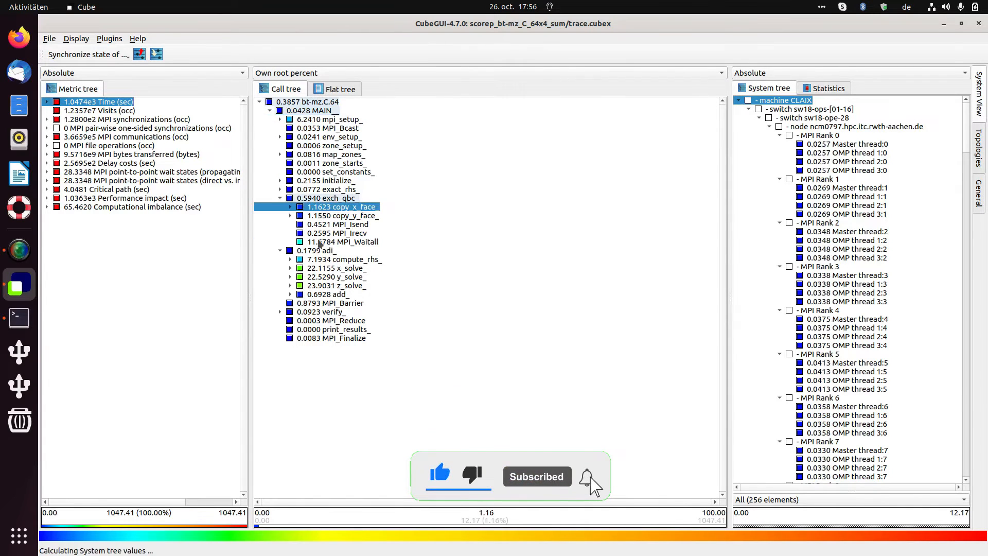
pyautogui.click(316, 181)
pyautogui.click(334, 251)
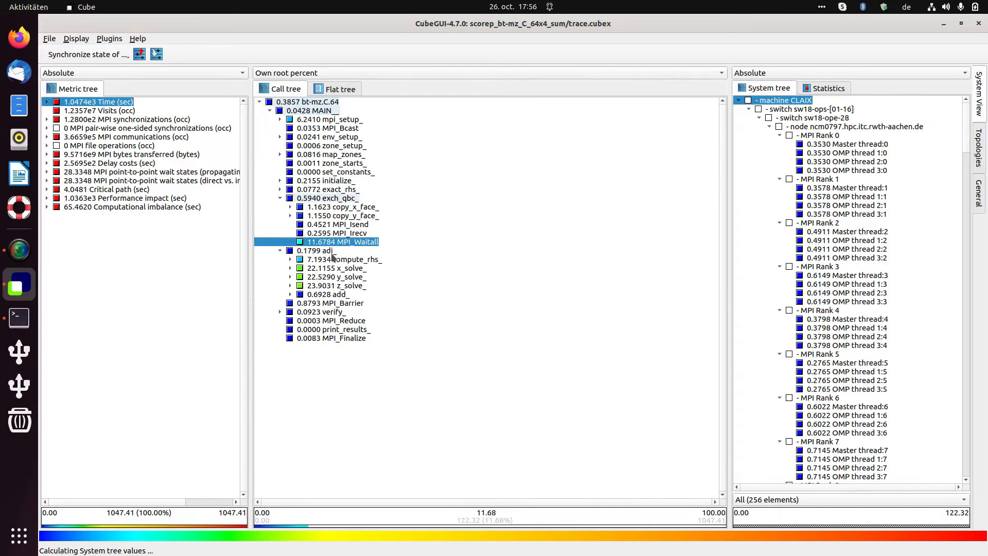
pyautogui.click(321, 268)
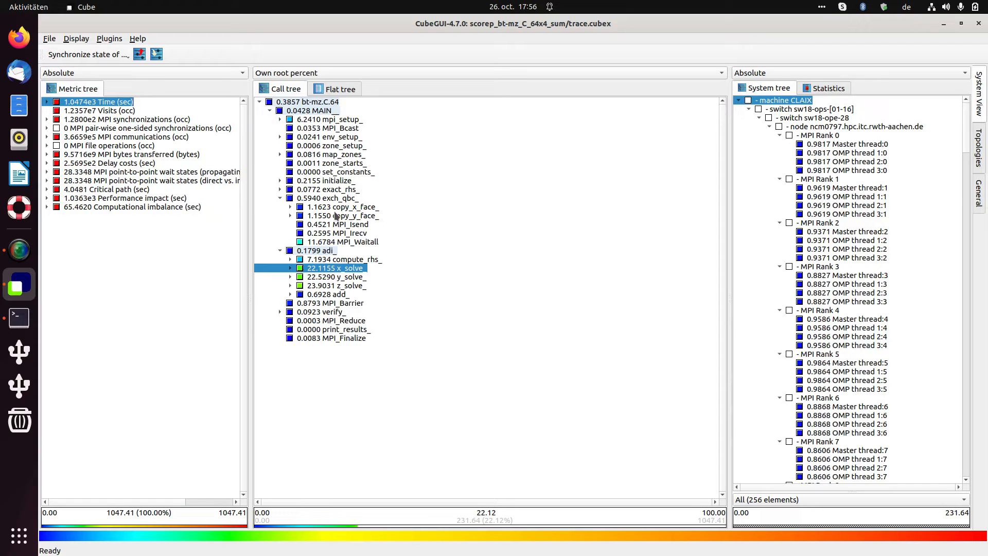
# - Apply static hiding to the call tree with a threshold of 5 percent
pyautogui.rightClick(332, 176)
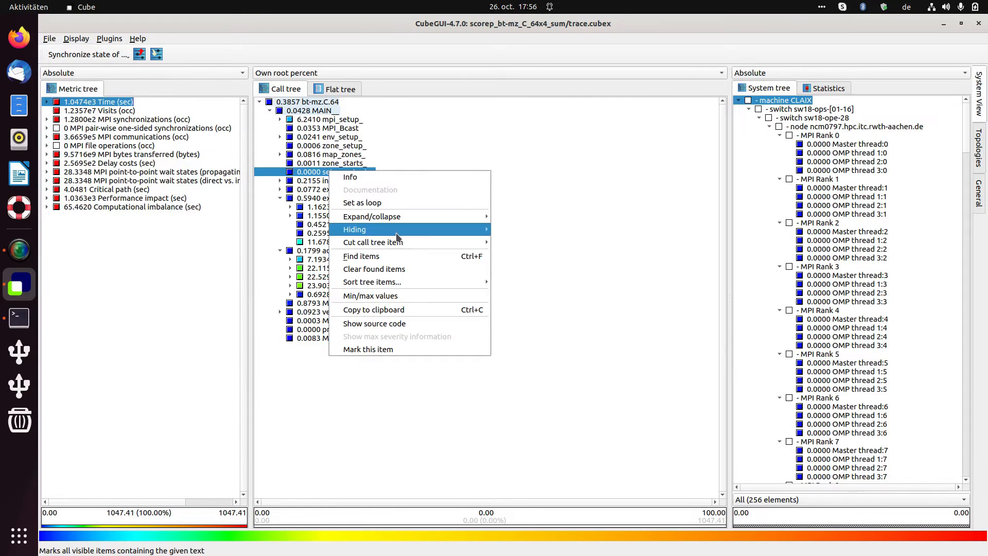
pyautogui.moveTo(412, 229)
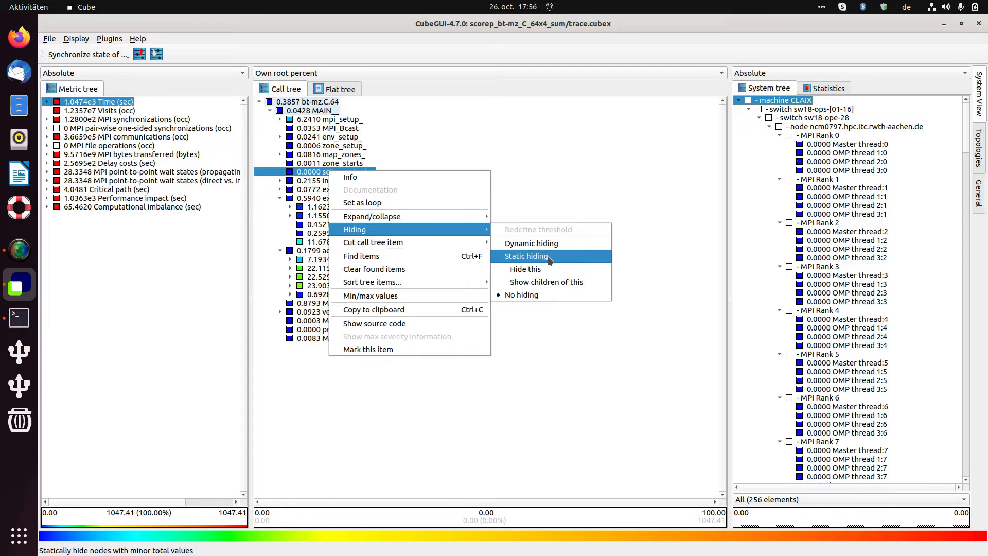
pyautogui.click(548, 255)
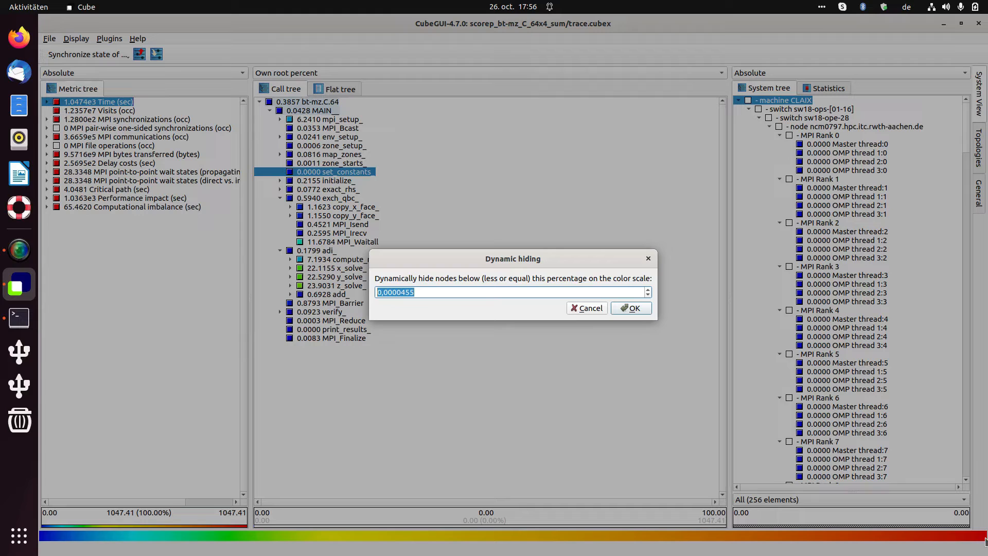
pyautogui.write('5')
pyautogui.doubleClick(381, 292)
pyautogui.click(633, 309)
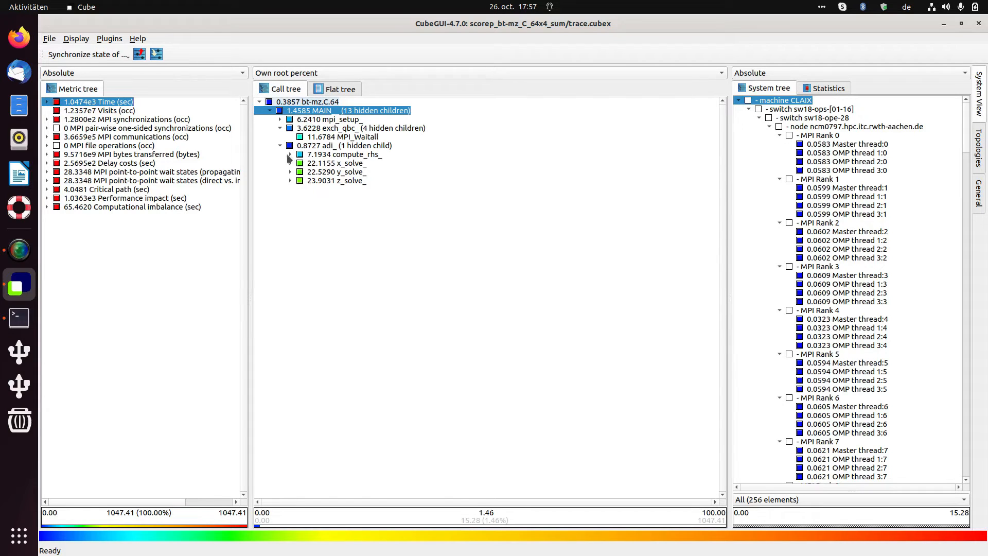
# - Display the call tree values as Absolute and compare MAIN__ and exch_qbc_, which have hidden children
pyautogui.click(300, 75)
pyautogui.click(295, 61)
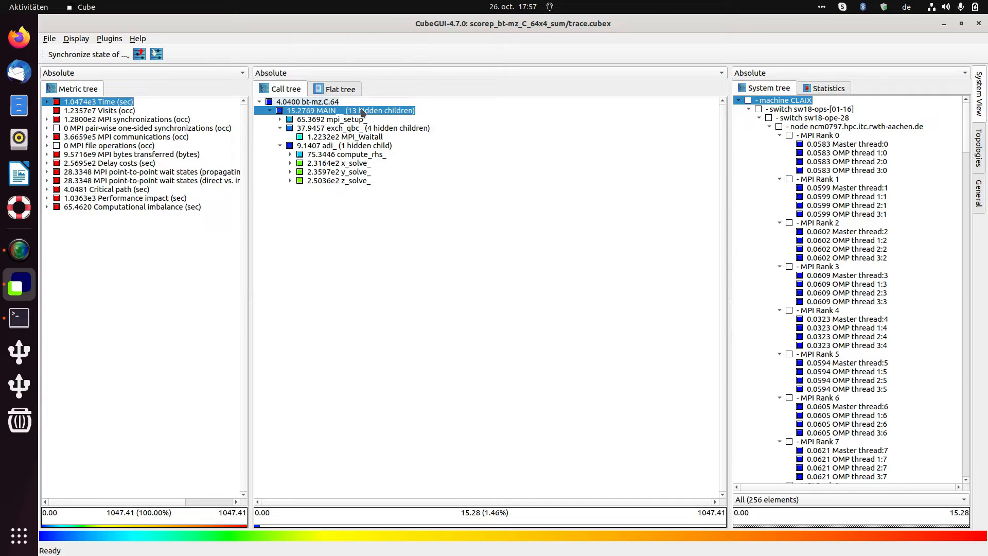
pyautogui.click(369, 128)
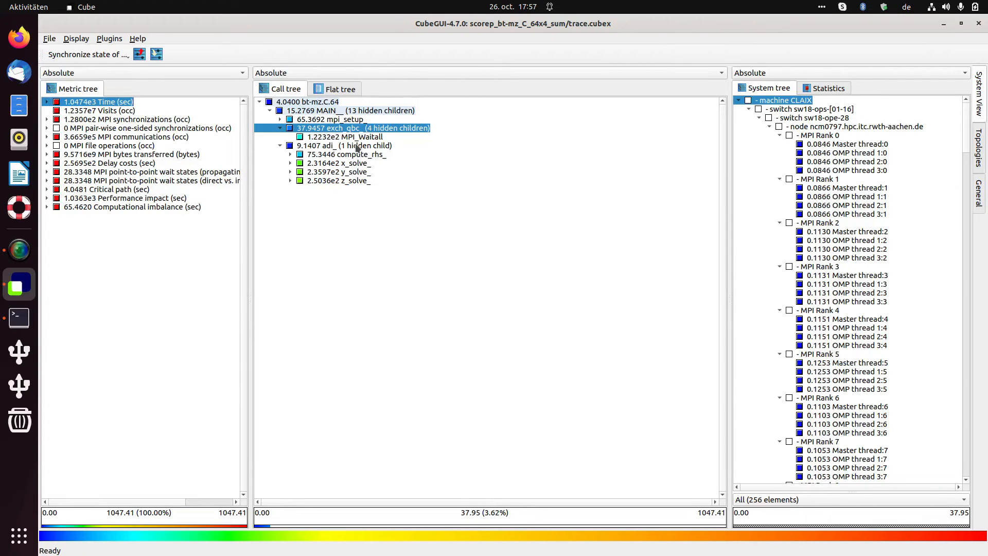
pyautogui.click(362, 111)
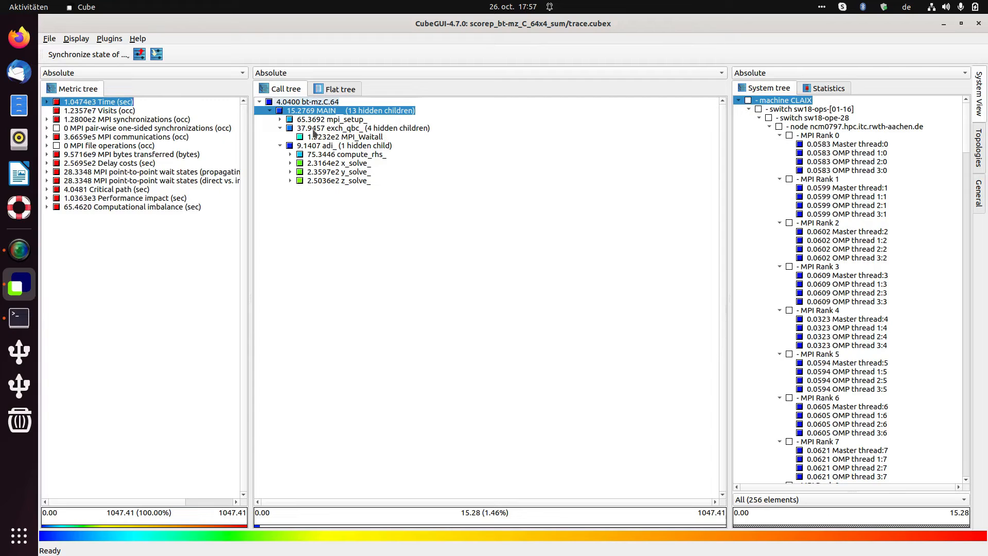
pyautogui.press('Down')
pyautogui.press('Down')
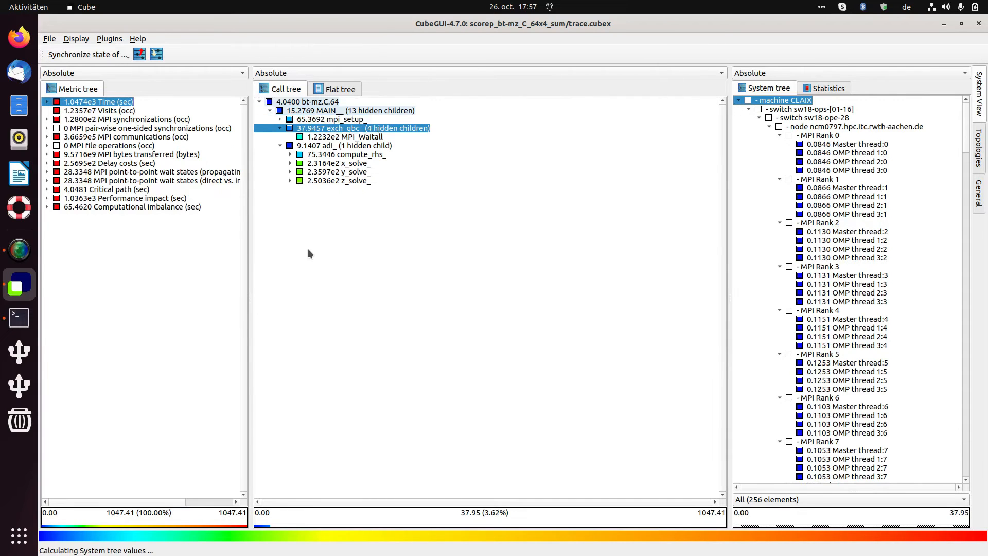
# - Select adi_ in the call tree and review its hiding options, keeping Static hiding chosen
pyautogui.click(341, 147)
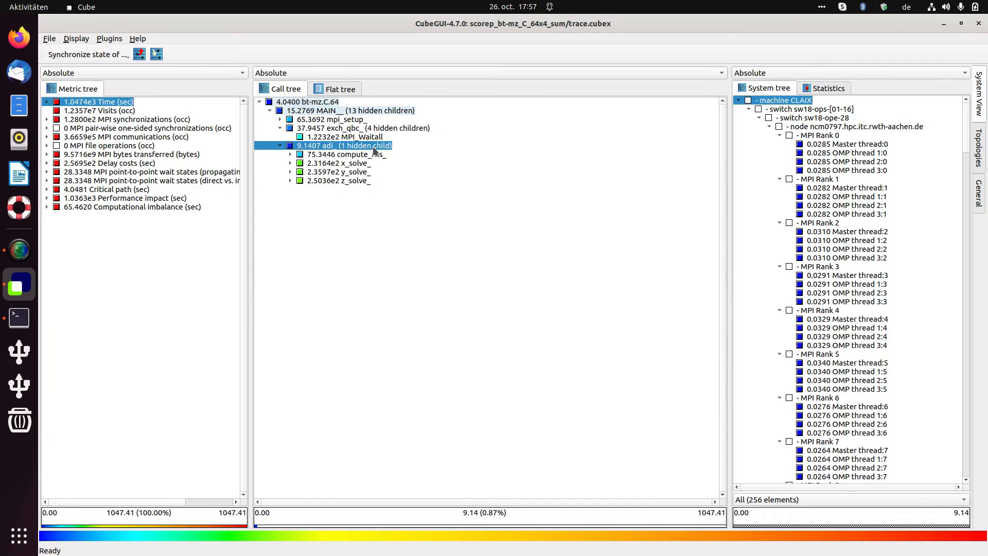
pyautogui.rightClick(373, 146)
pyautogui.moveTo(406, 205)
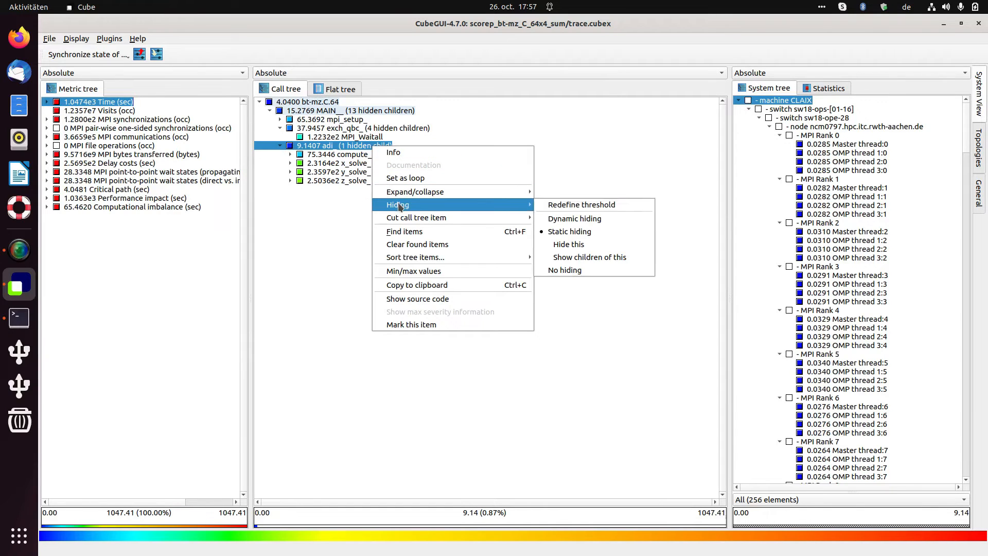
pyautogui.click(566, 232)
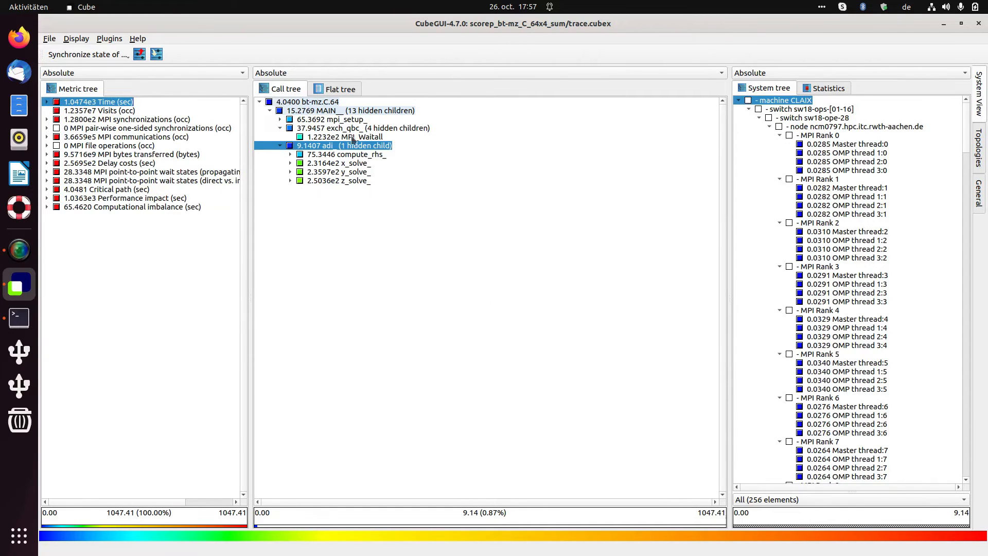
# - Show the Visits metric with call tree values as Own root percent, and select mpi_setup_
pyautogui.click(99, 111)
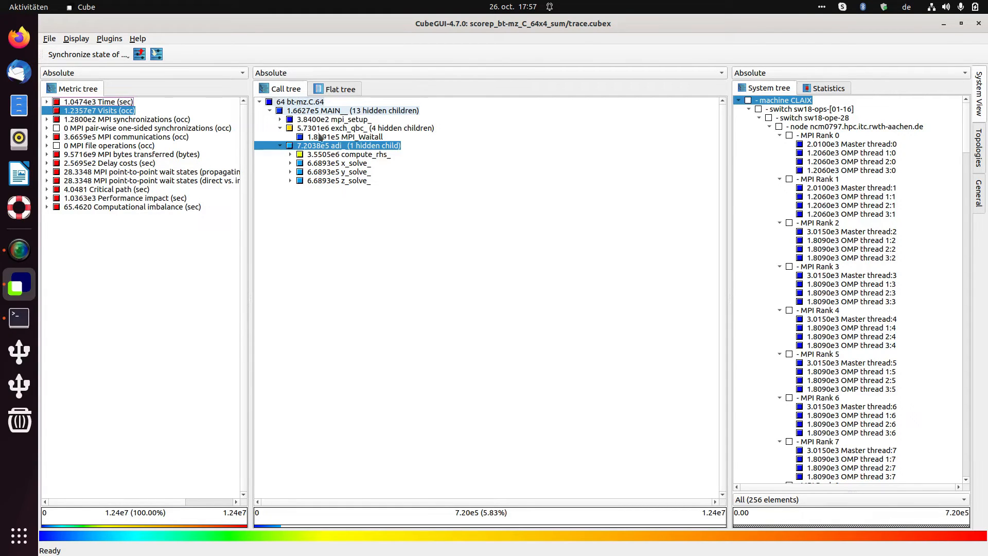
pyautogui.click(309, 73)
pyautogui.click(309, 83)
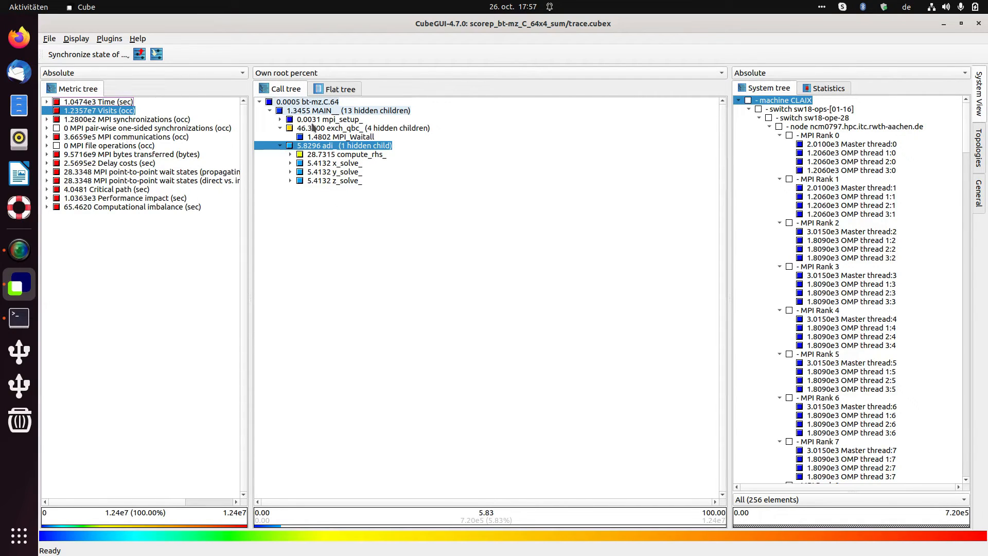
pyautogui.click(331, 120)
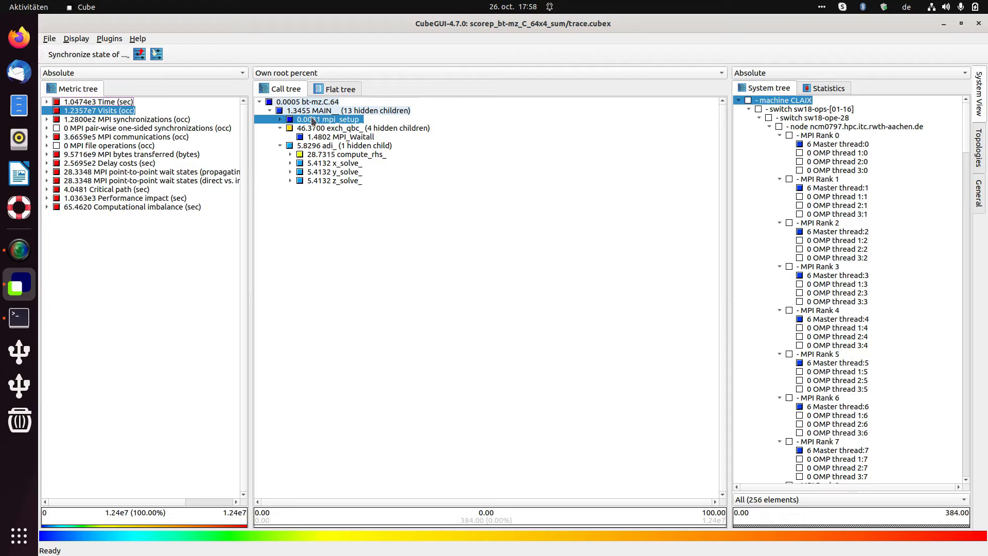
pyautogui.click(125, 103)
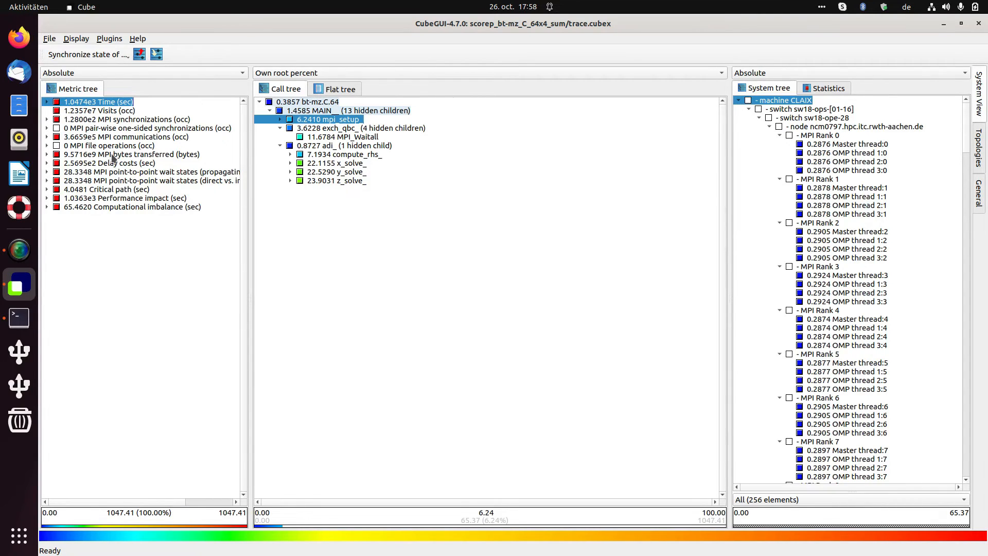
pyautogui.click(114, 163)
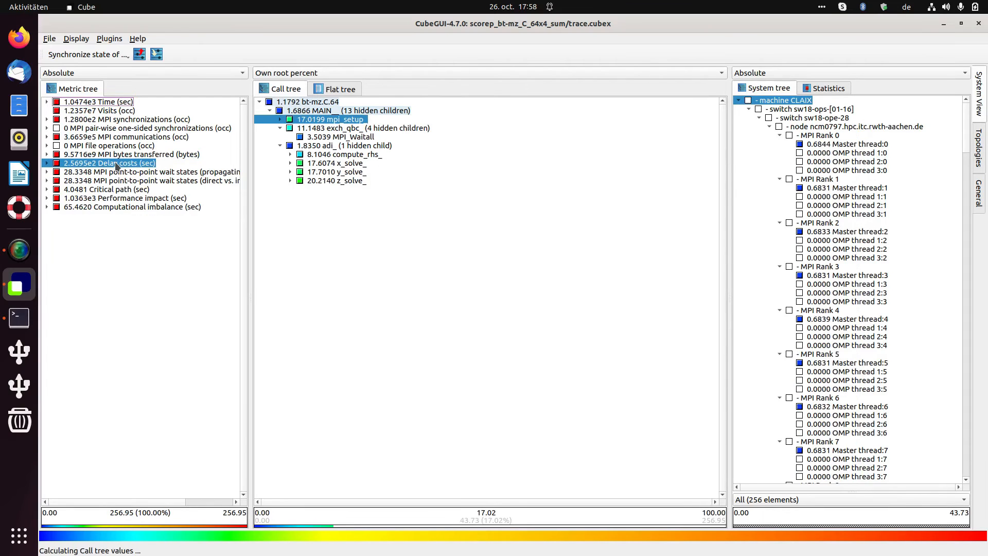
pyautogui.click(289, 171)
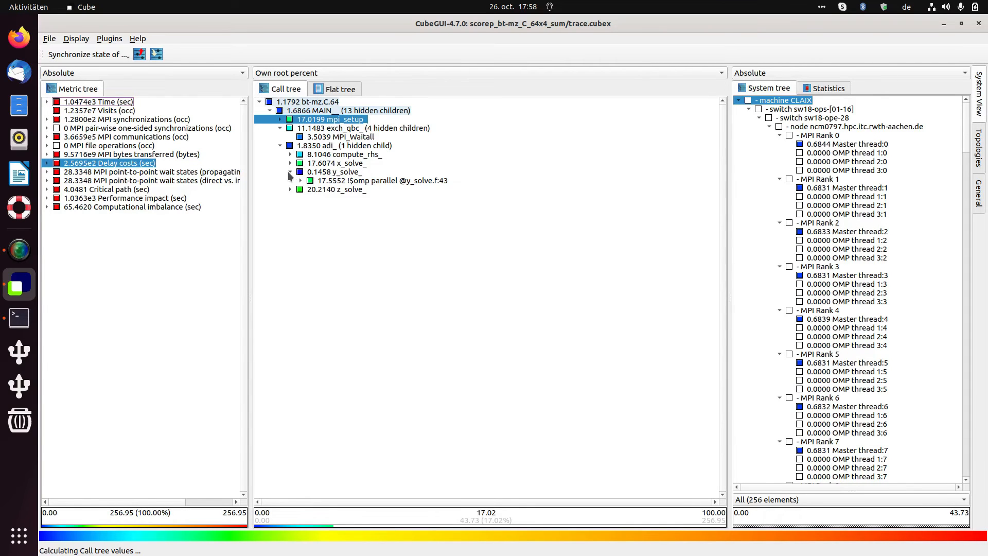
pyautogui.click(354, 199)
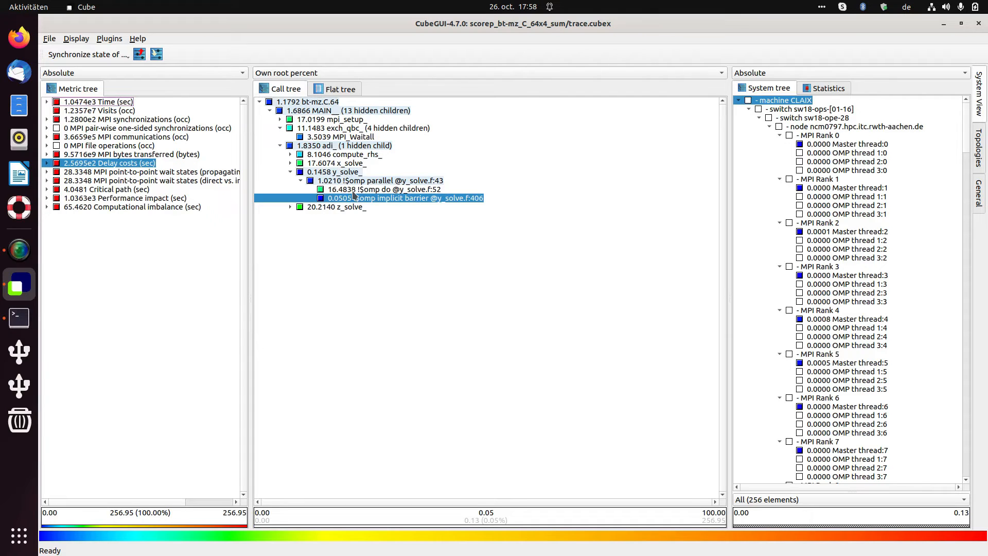
pyautogui.click(119, 105)
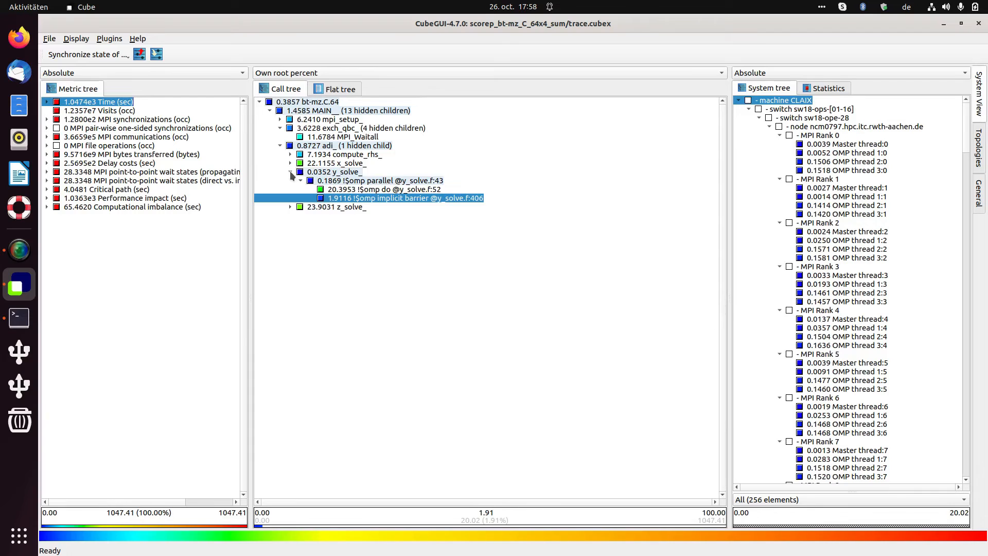
pyautogui.click(290, 172)
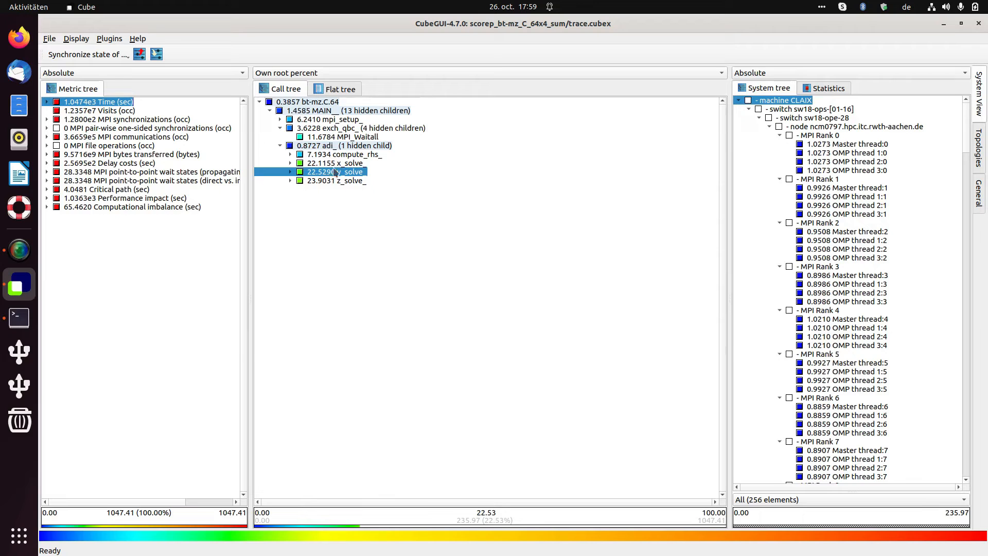
# - Switch to the Visits metric and redefine the static hiding threshold as 6 percent
pyautogui.click(115, 113)
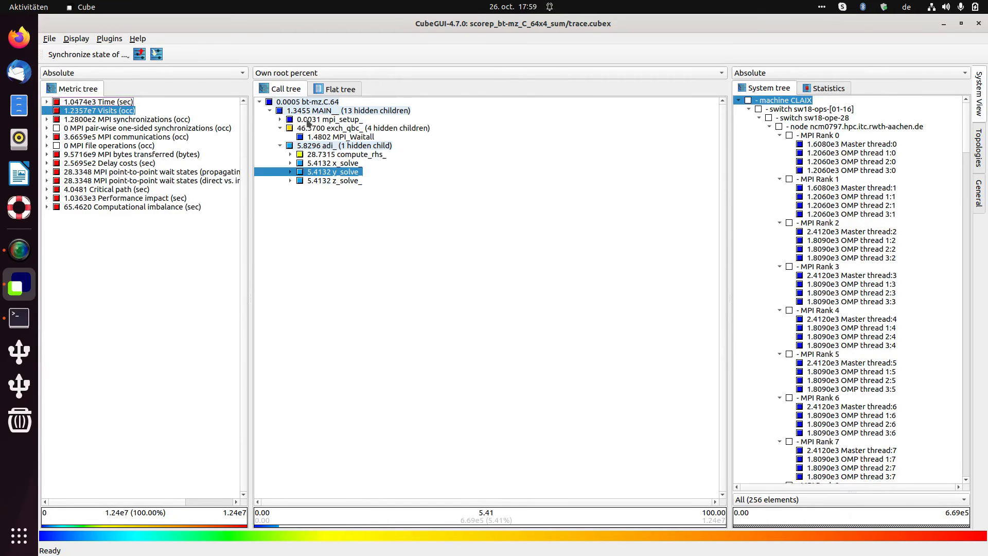
pyautogui.rightClick(319, 171)
pyautogui.moveTo(391, 228)
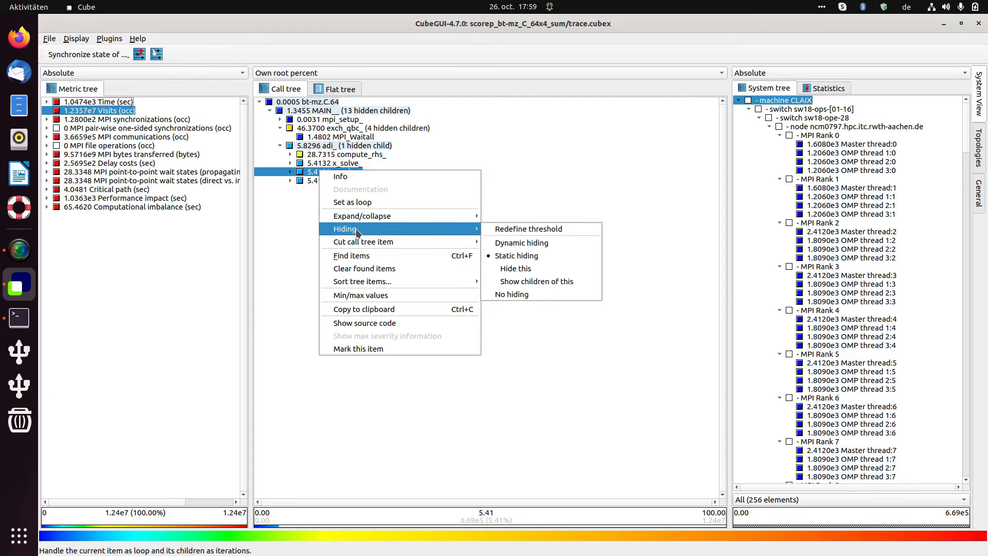
pyautogui.click(502, 232)
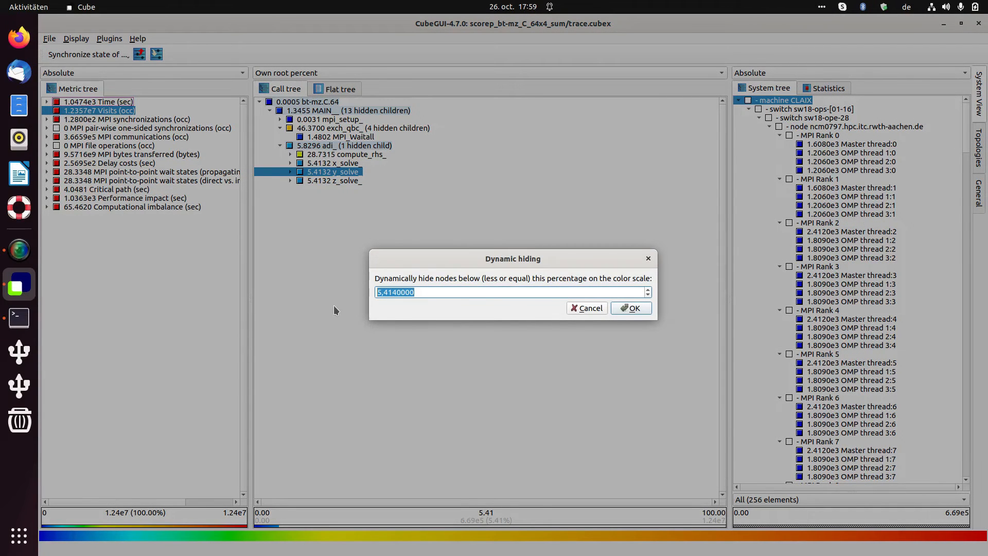
pyautogui.write('6')
pyautogui.click(635, 310)
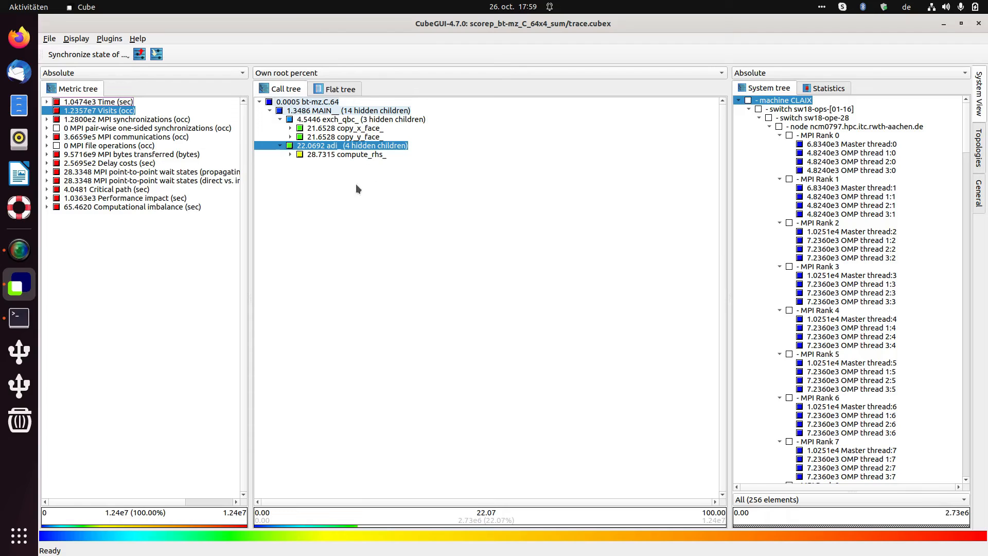
# - Turn off hiding so the call tree shows all its hidden routines
pyautogui.rightClick(343, 184)
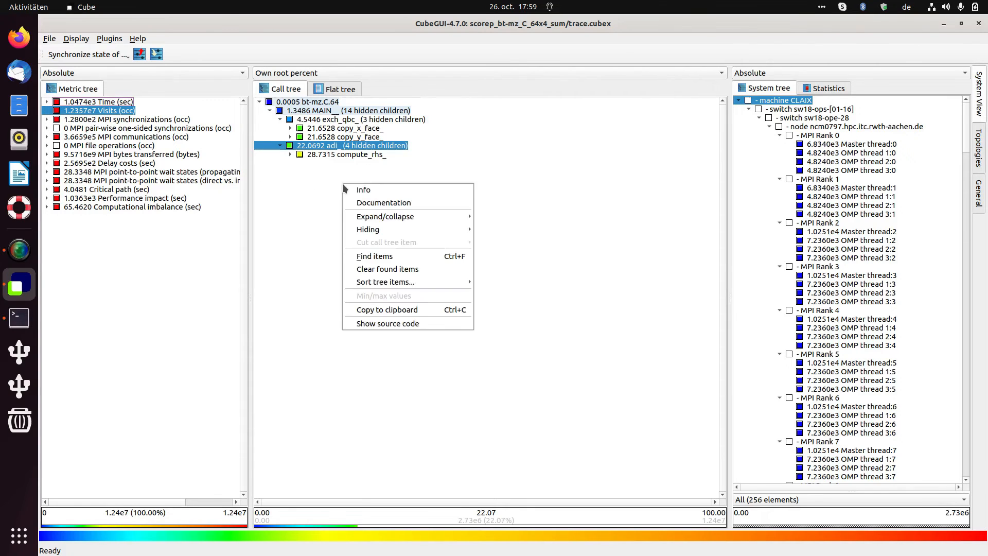
pyautogui.moveTo(411, 229)
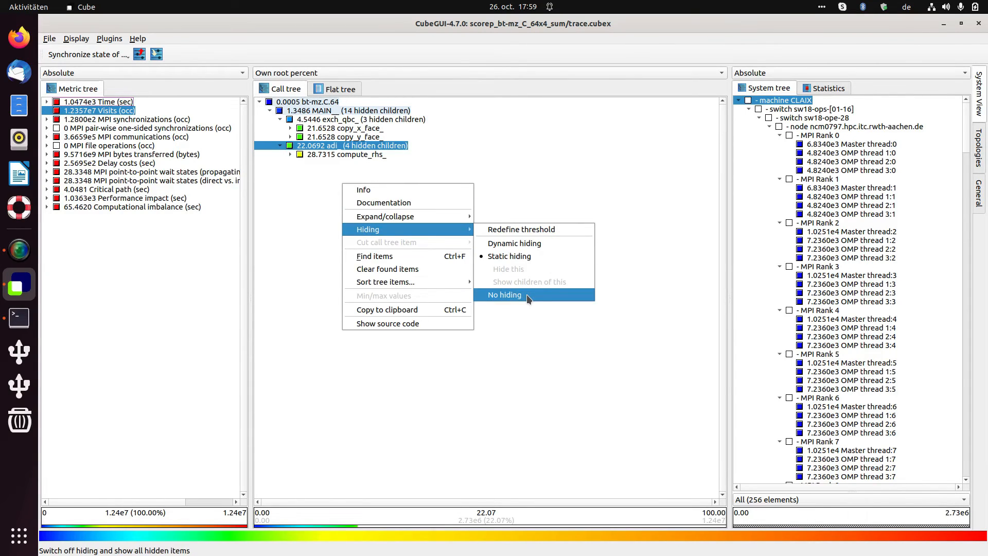
pyautogui.click(512, 299)
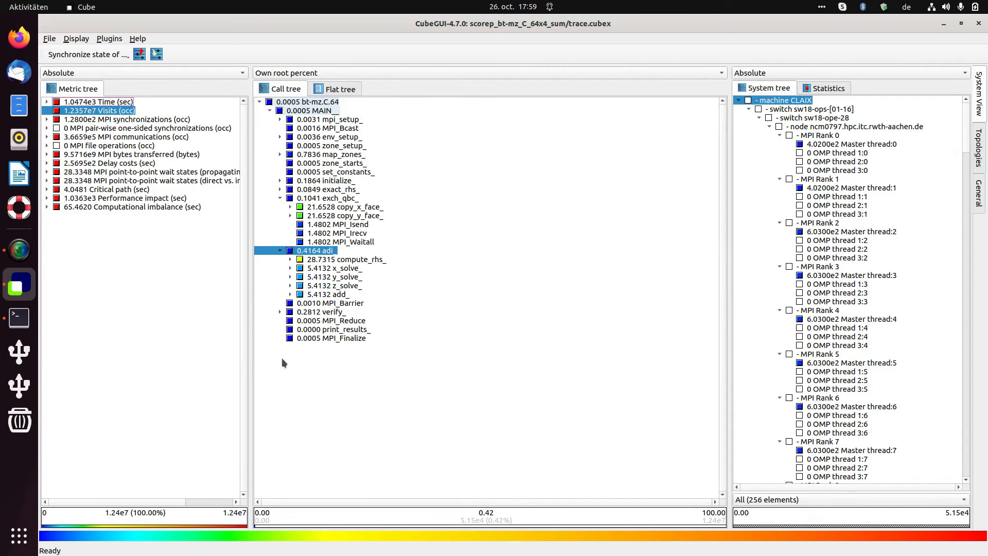
# - Apply dynamic hiding to the call tree with a threshold of 5 percent and switch to the Time metric
pyautogui.rightClick(320, 252)
pyautogui.moveTo(383, 310)
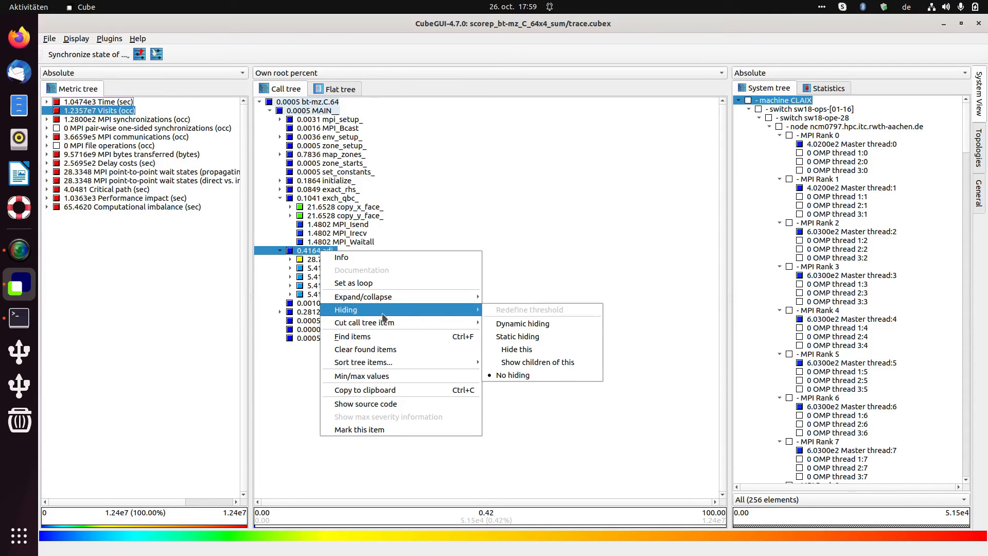
pyautogui.click(520, 323)
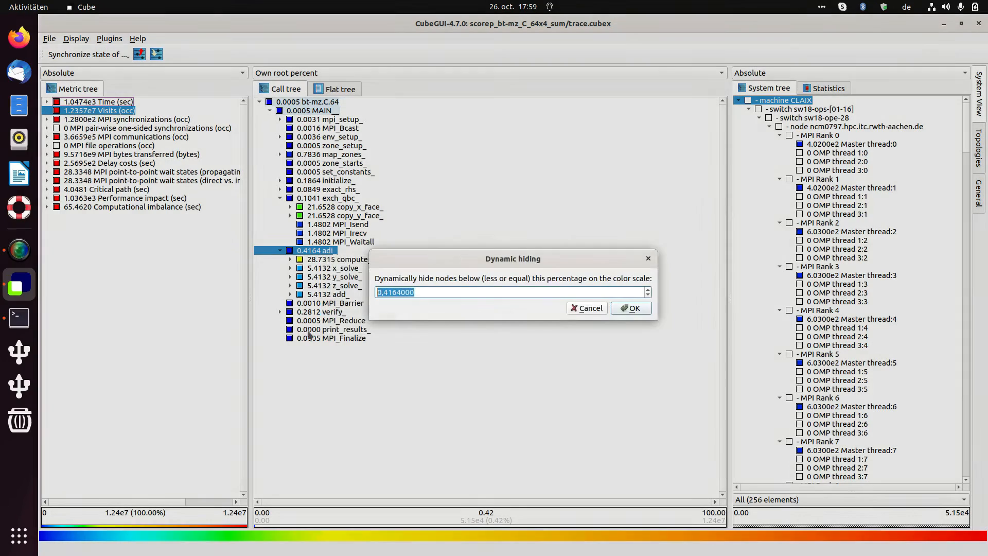
pyautogui.write('5')
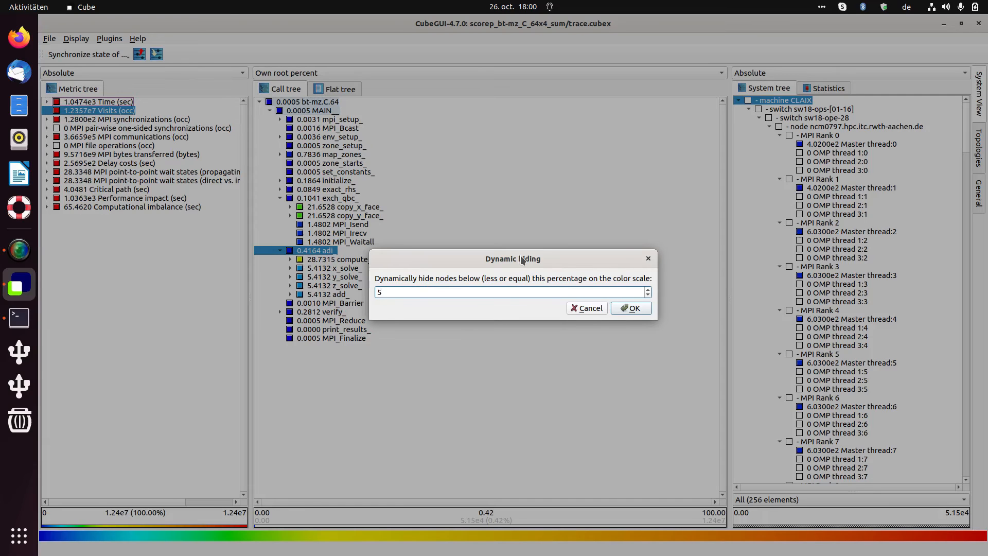
pyautogui.click(634, 308)
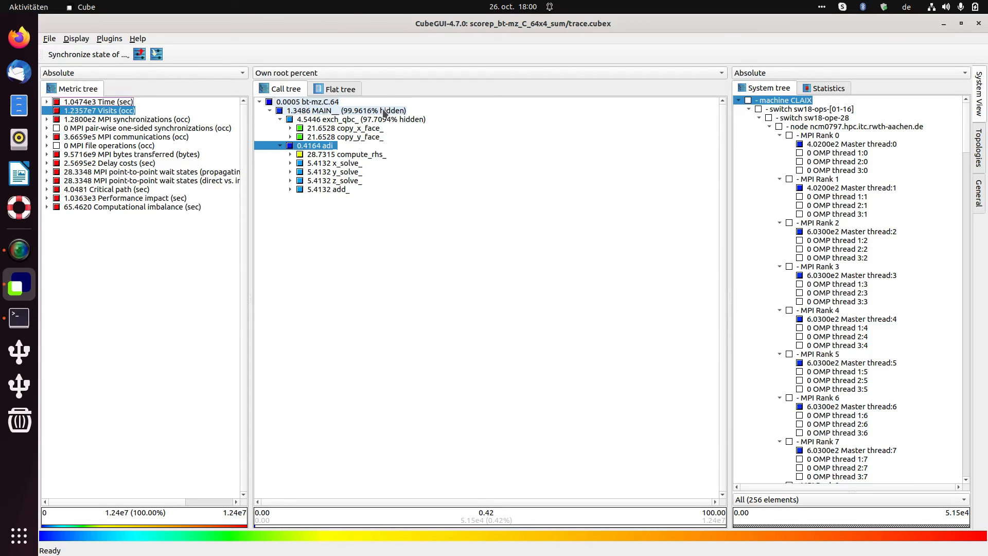
pyautogui.click(125, 102)
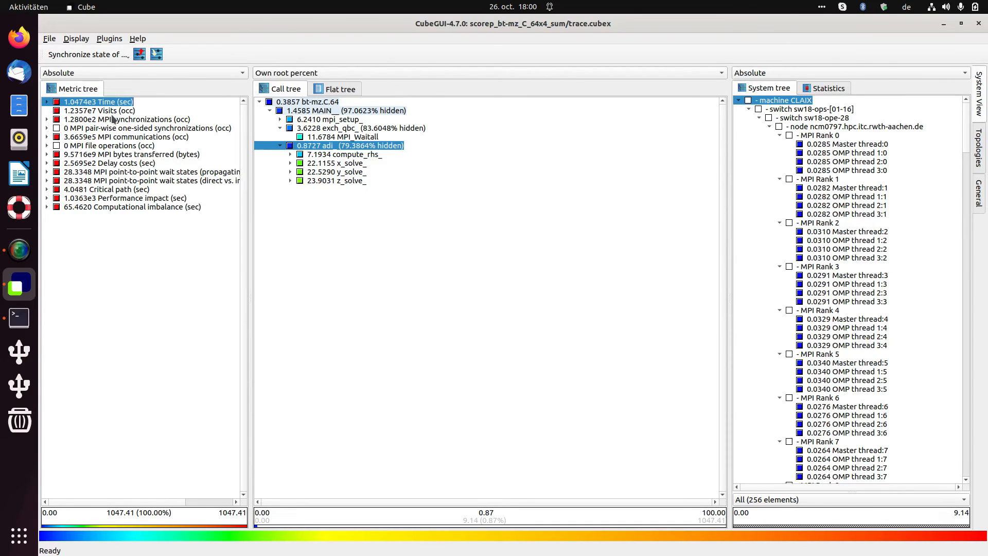
# - Expand z_solve_ and y_solve_ down to their parallel regions and inspect the !$omp do loop at line 52 in each
pyautogui.click(290, 180)
pyautogui.click(302, 189)
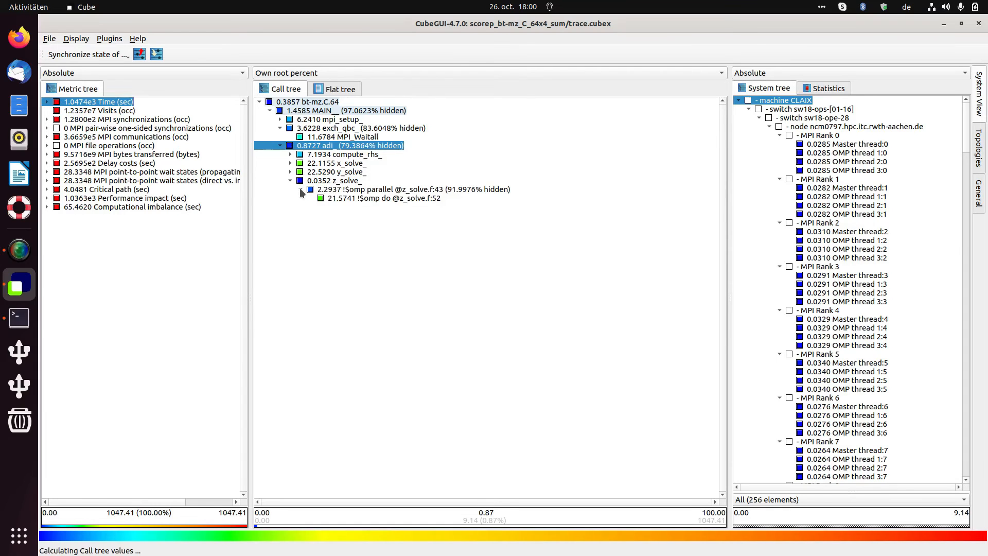
pyautogui.click(333, 198)
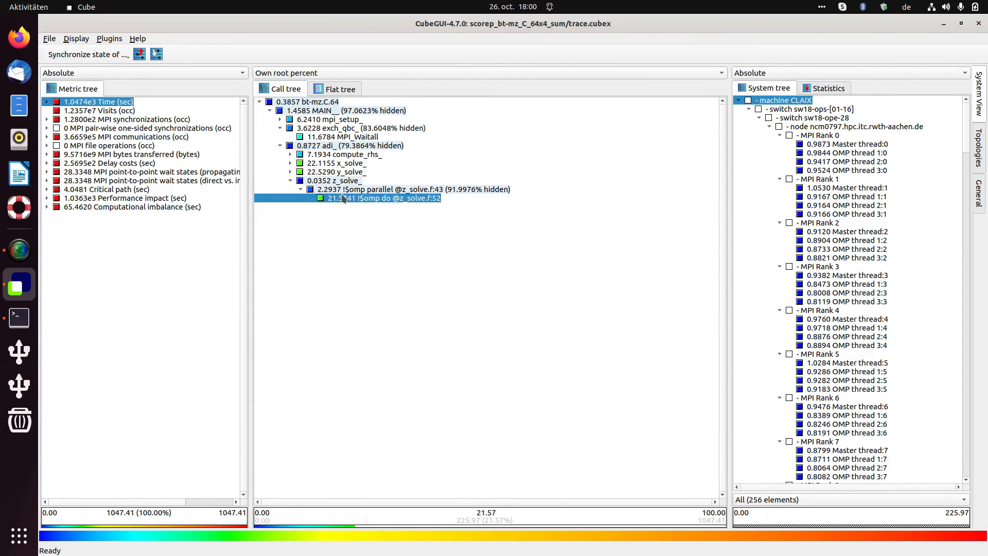
pyautogui.click(290, 171)
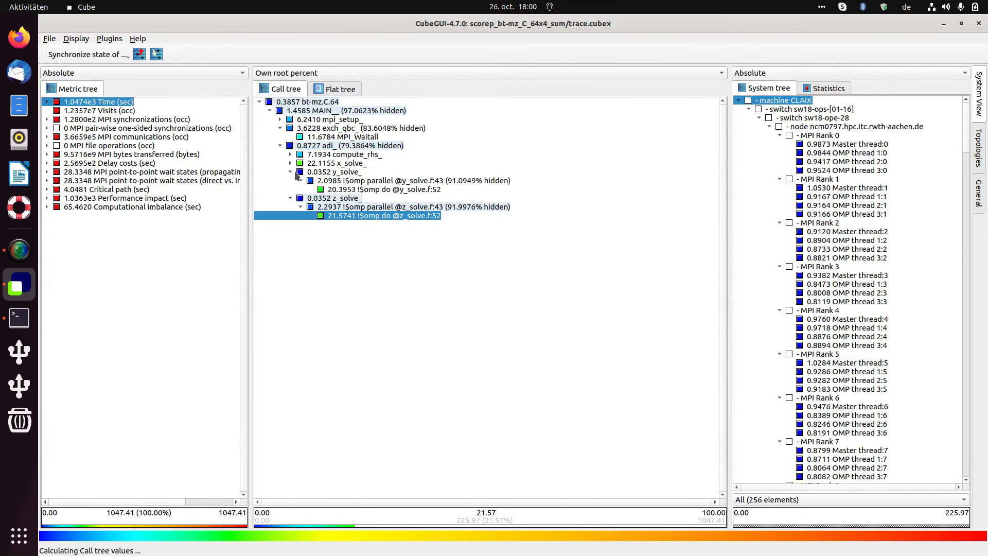
pyautogui.click(348, 183)
pyautogui.click(354, 190)
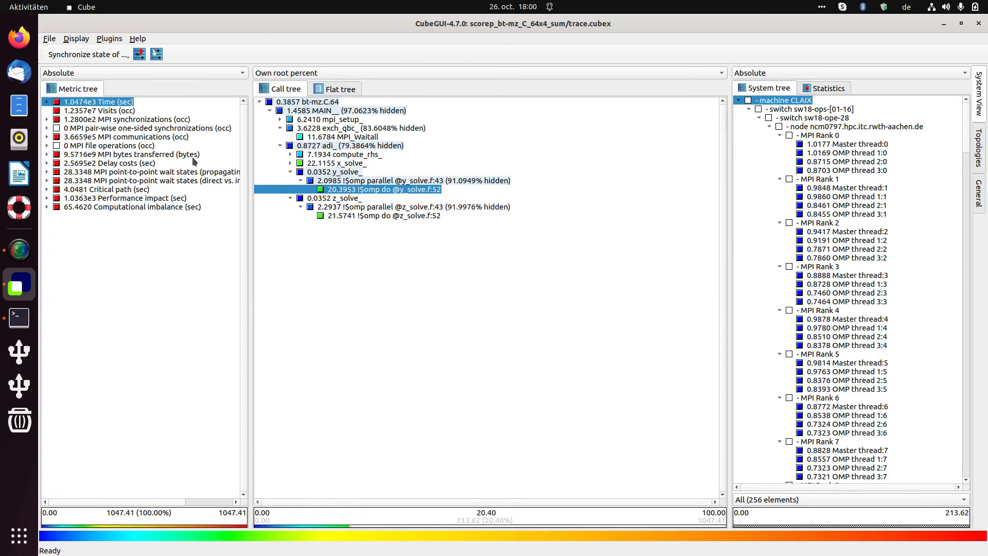
# - Compare the dynamically hidden call tree under Delay costs, Time and Visits, and inspect MAIN__ and y_solve_ under Visits
pyautogui.click(123, 164)
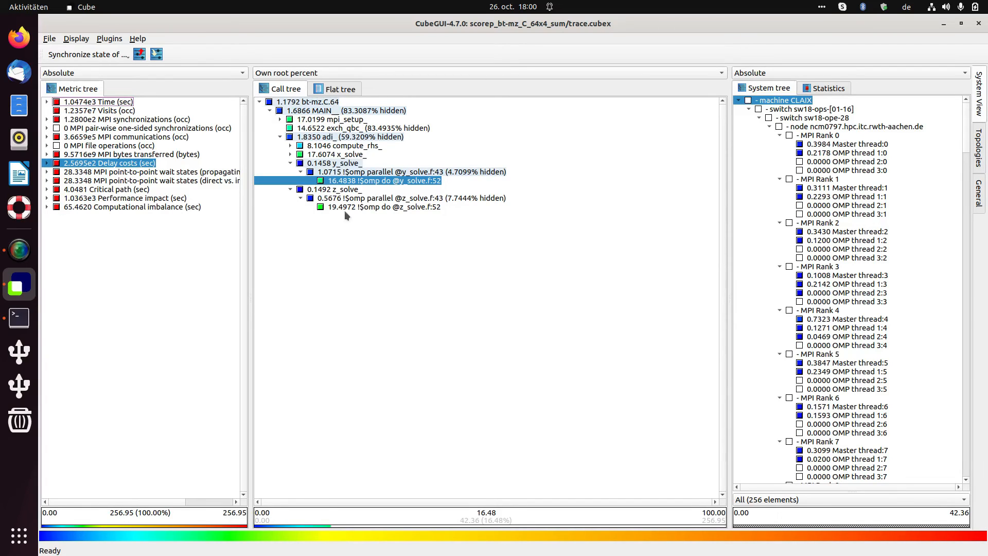
pyautogui.click(86, 104)
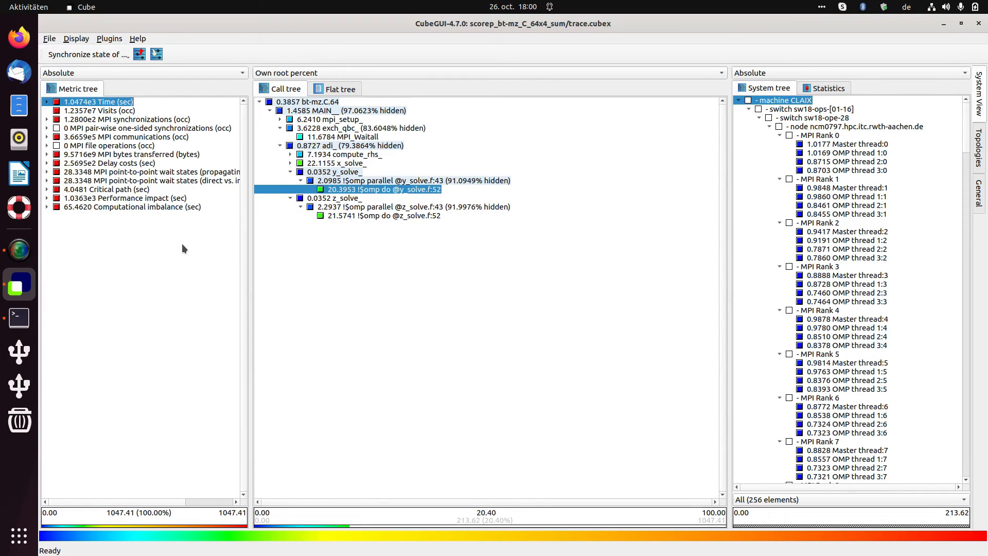
pyautogui.click(103, 111)
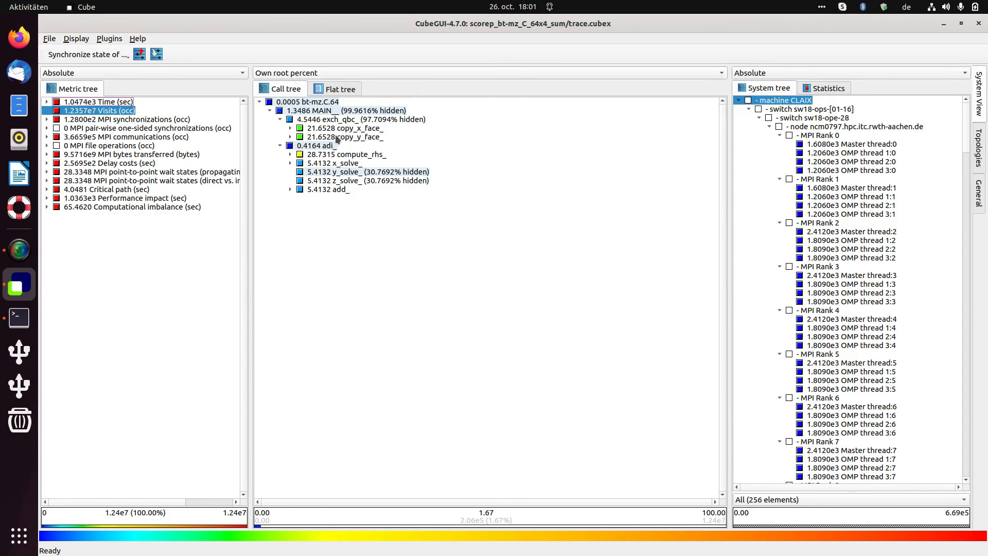
pyautogui.click(363, 111)
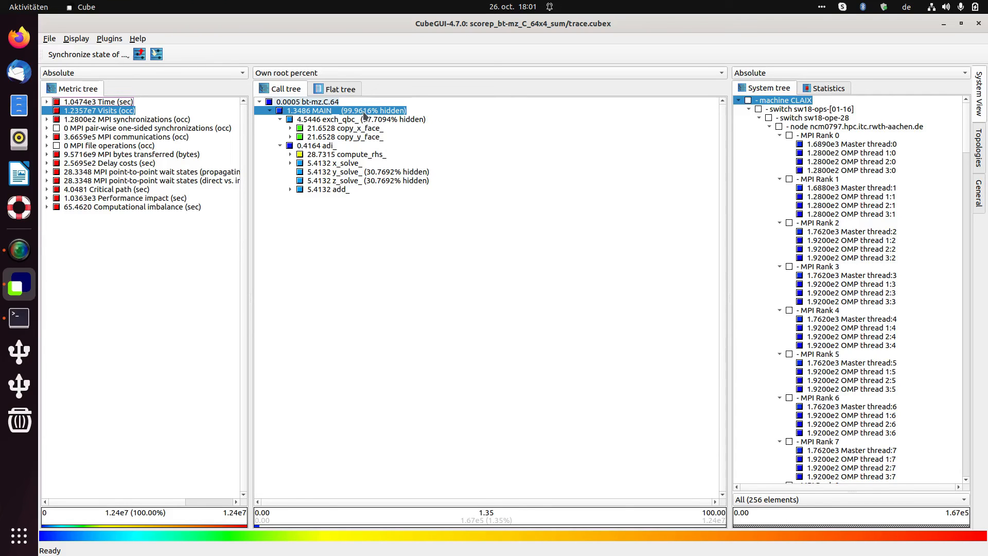
pyautogui.click(376, 173)
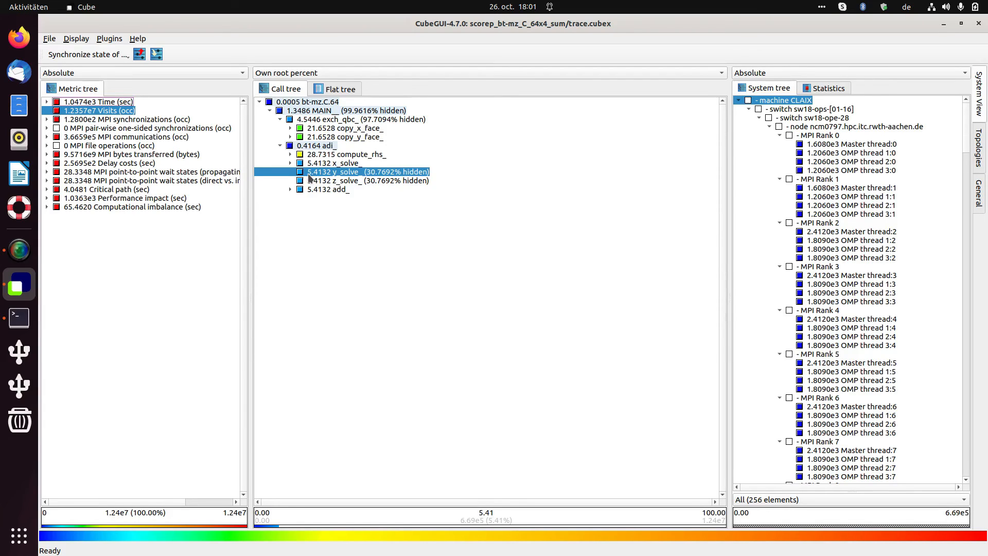
# - Display the call tree values as Absolute and inspect the hidden shares of exch_qbc_ and z_solve_
pyautogui.click(301, 73)
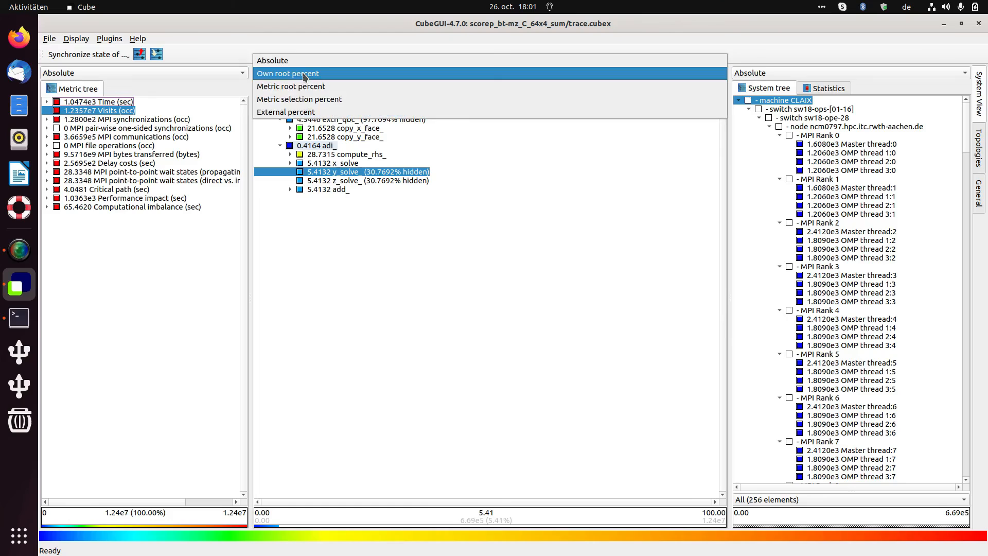
pyautogui.click(291, 63)
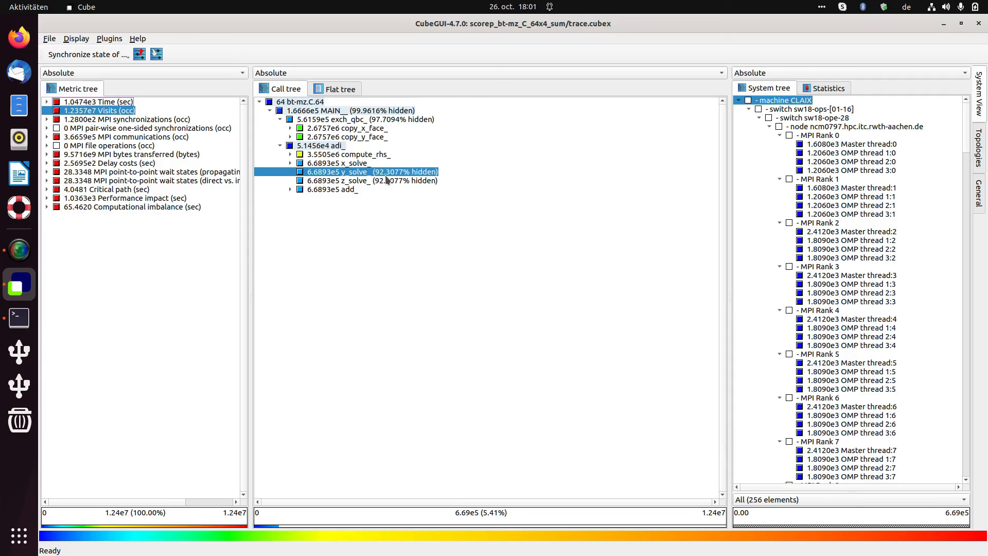
pyautogui.click(380, 120)
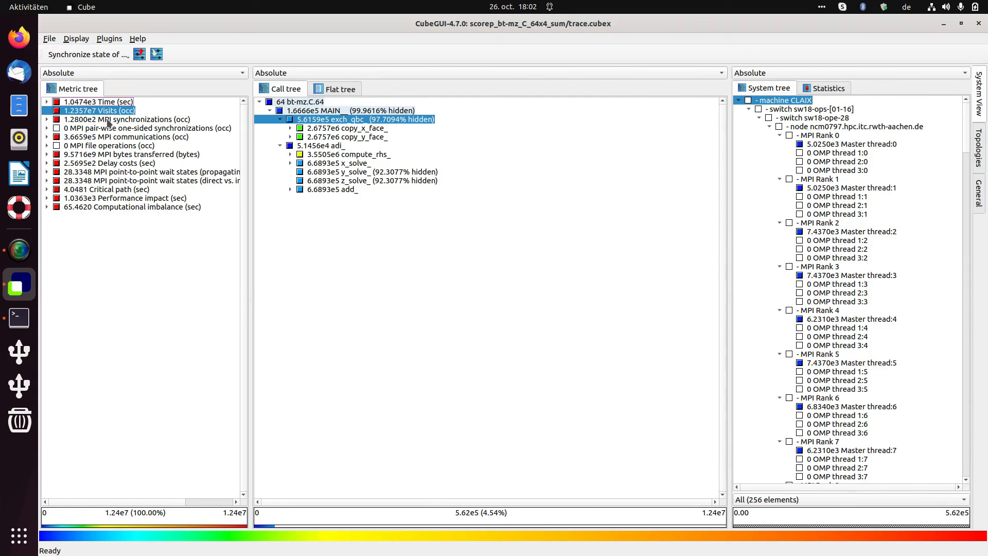
pyautogui.click(344, 180)
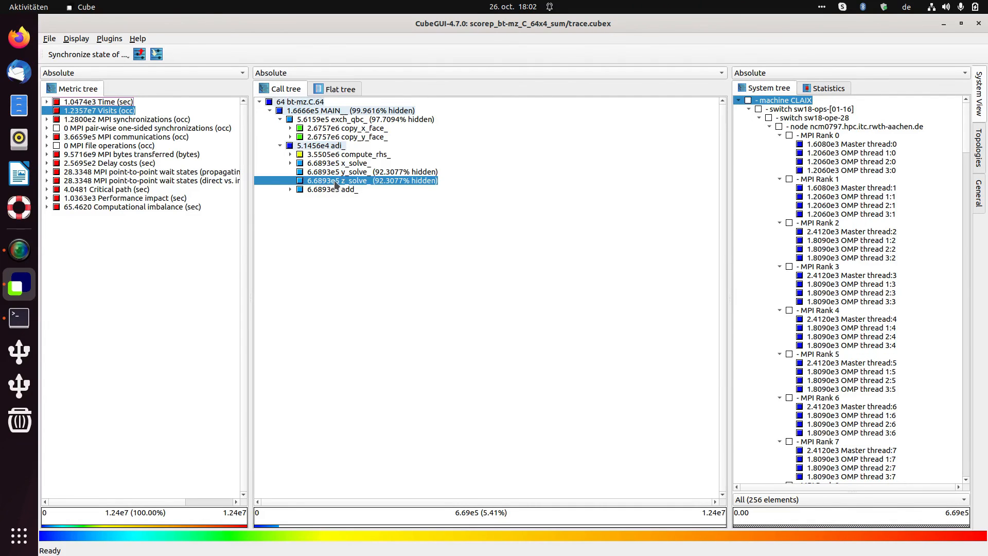